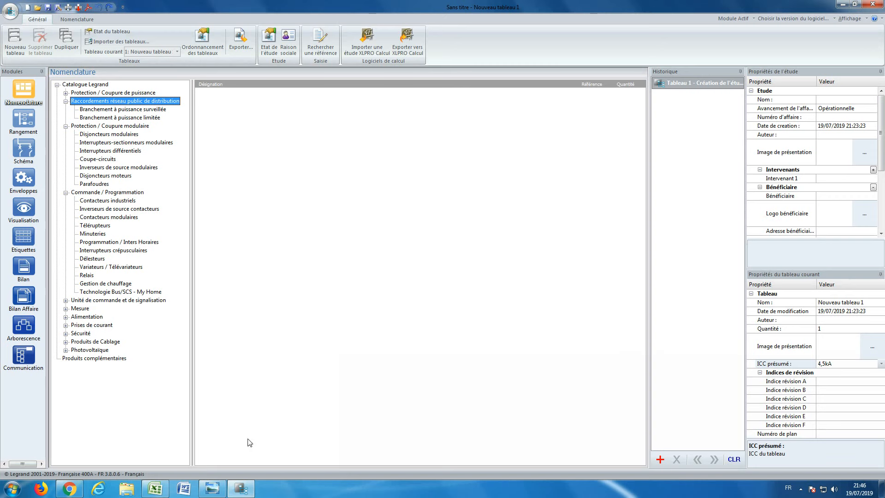
Examine the panel wiring diagram image in Windows Photo Viewer, then return to the Legrand panel study.
{"action": "left_click", "coordinate": [212, 489]}
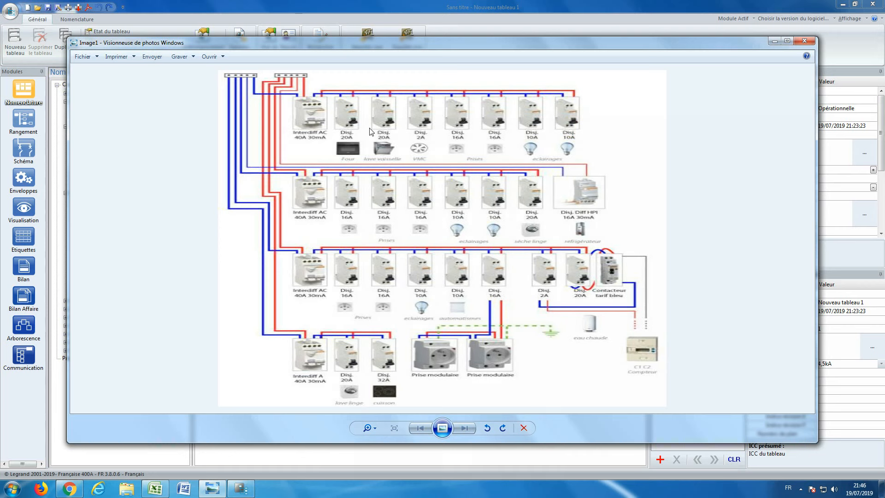
{"action": "left_click", "coordinate": [420, 121]}
{"action": "left_click", "coordinate": [569, 129]}
{"action": "left_click", "coordinate": [775, 41]}
{"action": "left_click", "coordinate": [466, 198]}
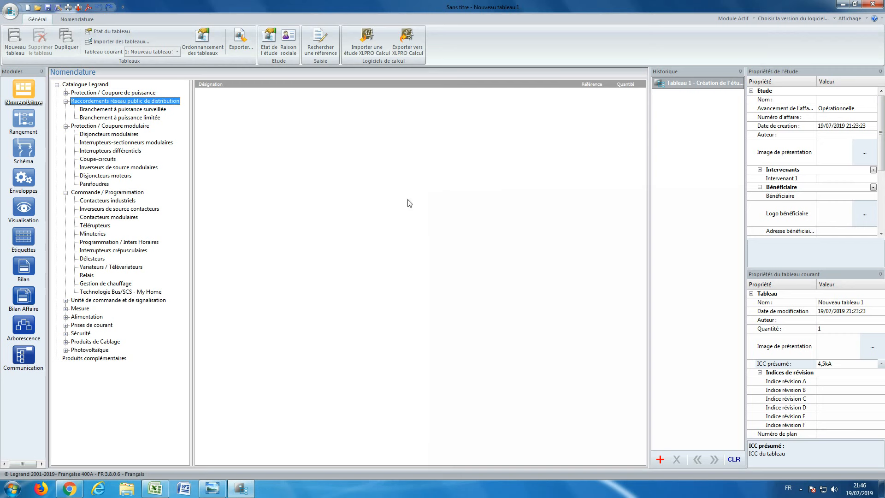
Look over the modules and the protection, network connection and control categories of the Legrand catalogue.
{"action": "left_click", "coordinate": [38, 96]}
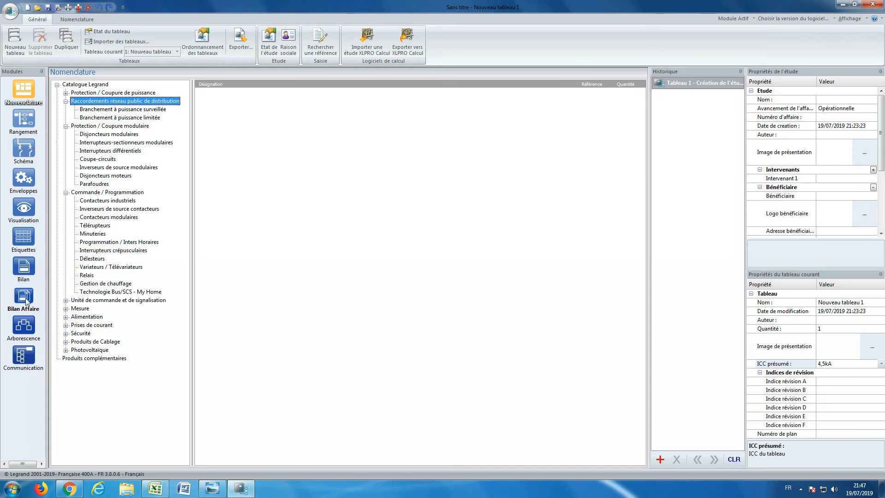
{"action": "left_click", "coordinate": [78, 307]}
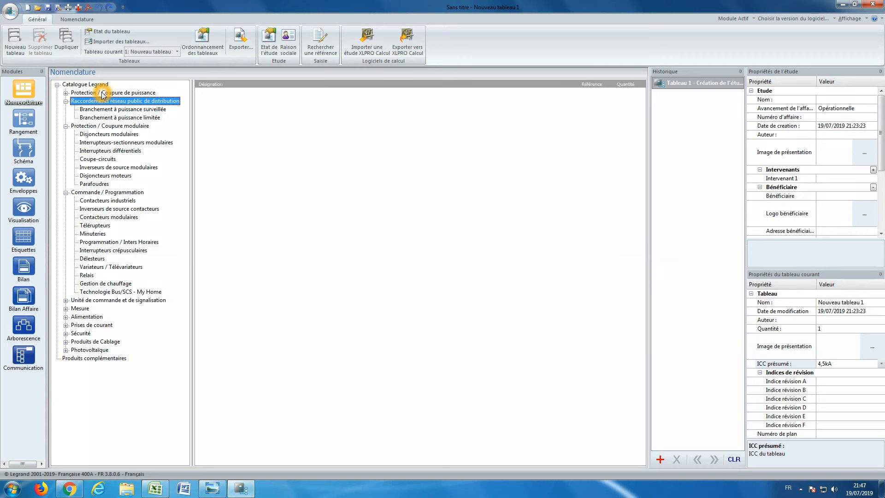
{"action": "left_click", "coordinate": [66, 192]}
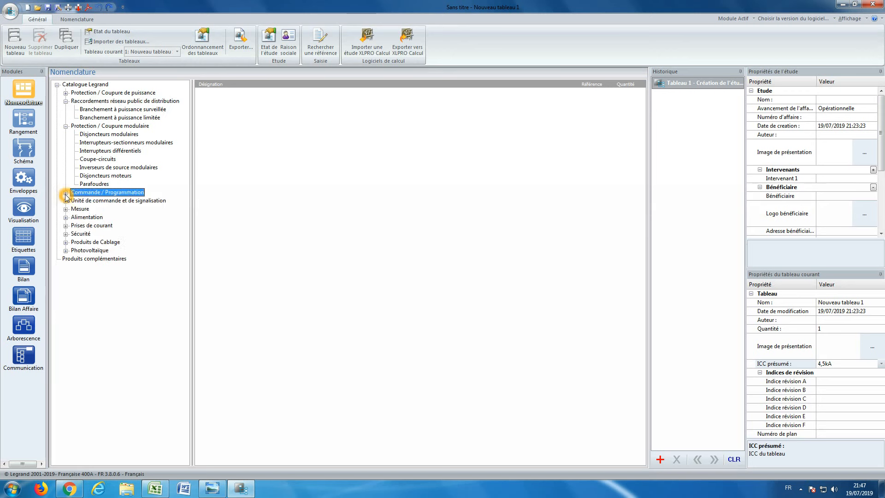
{"action": "left_click", "coordinate": [66, 126]}
{"action": "left_click", "coordinate": [66, 101]}
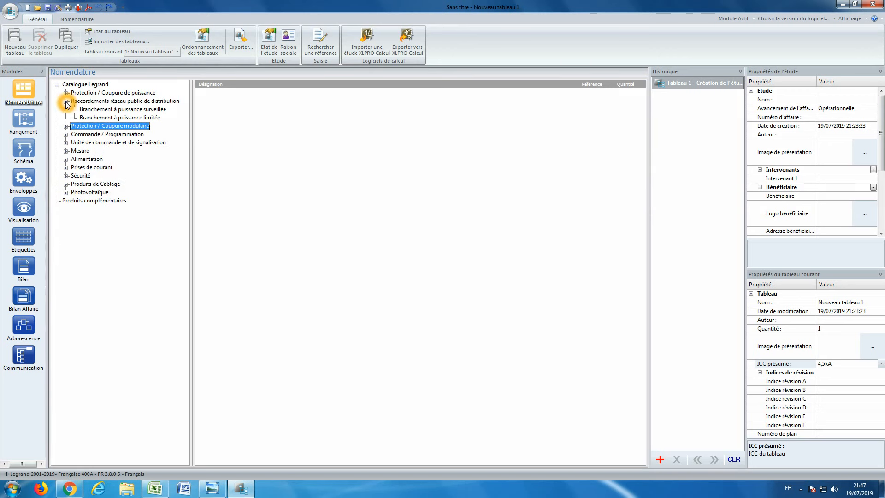
{"action": "left_click", "coordinate": [66, 101]}
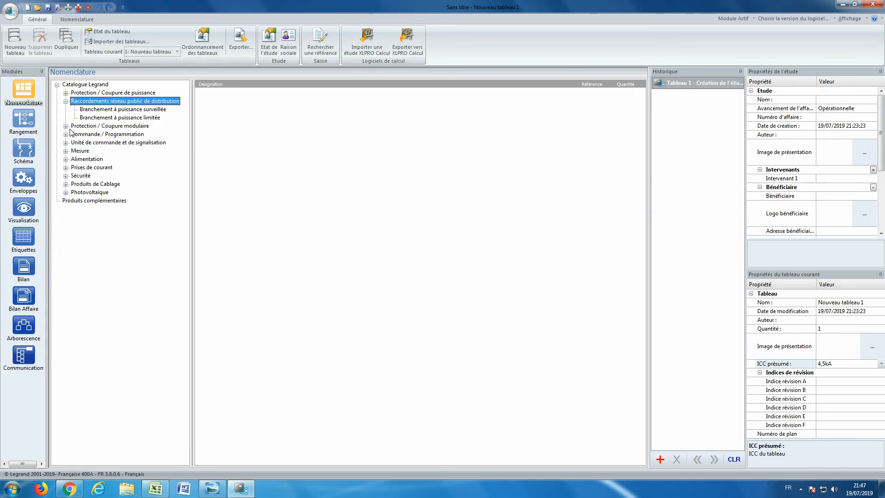
{"action": "left_click", "coordinate": [66, 117]}
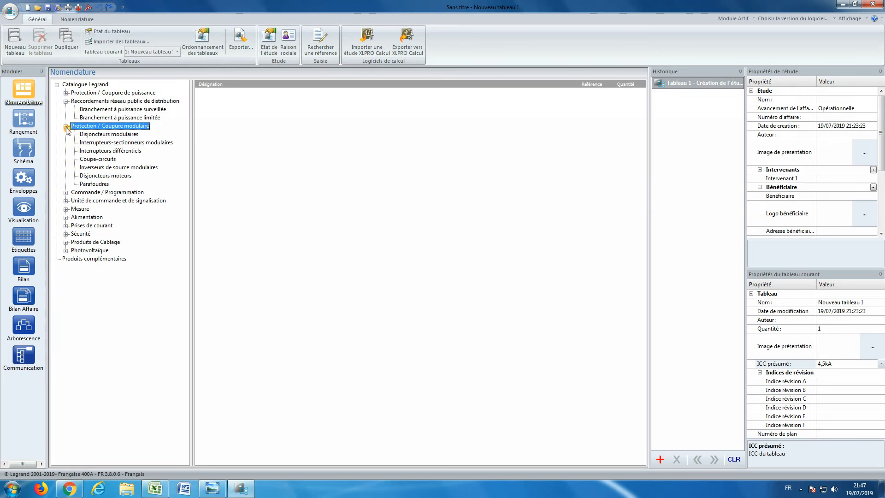
{"action": "left_click", "coordinate": [66, 192]}
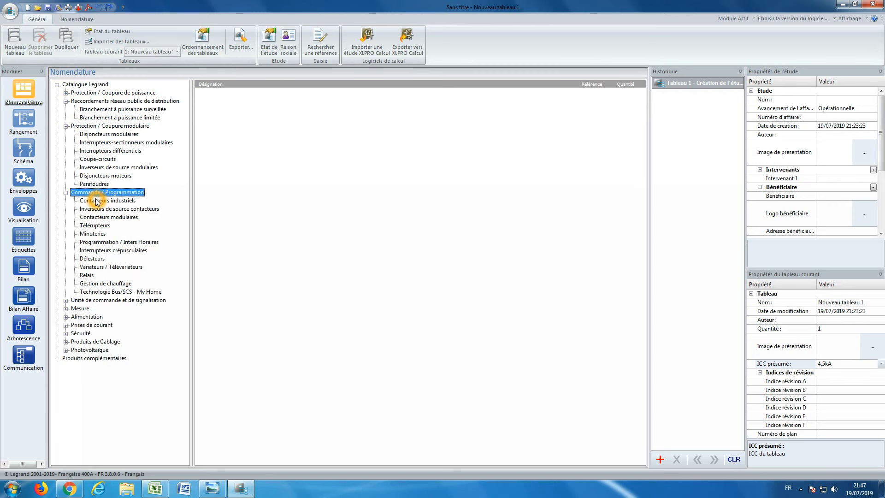
Configure a Branchement à puissance limitée product as Monophasé, Enedis-approved, Avec comptage, with breaker, 15.45A and 500mA S.
{"action": "double_click", "coordinate": [137, 119]}
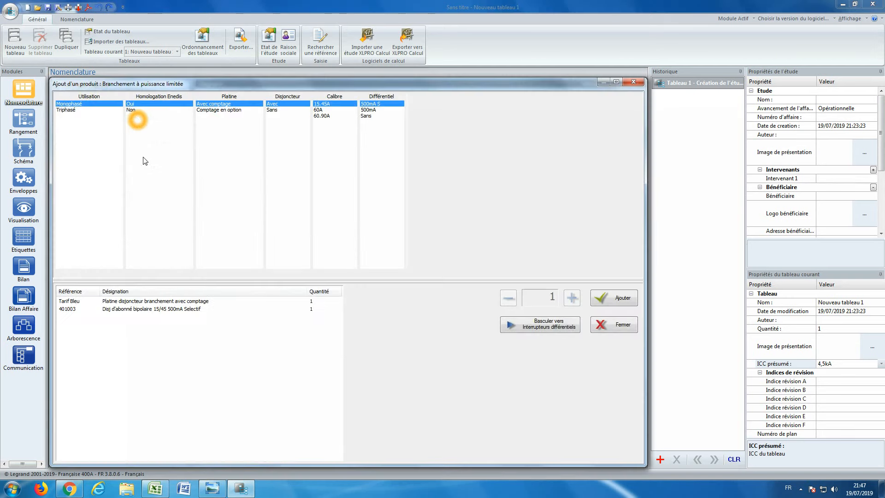
{"action": "left_click", "coordinate": [628, 84]}
{"action": "double_click", "coordinate": [92, 119]}
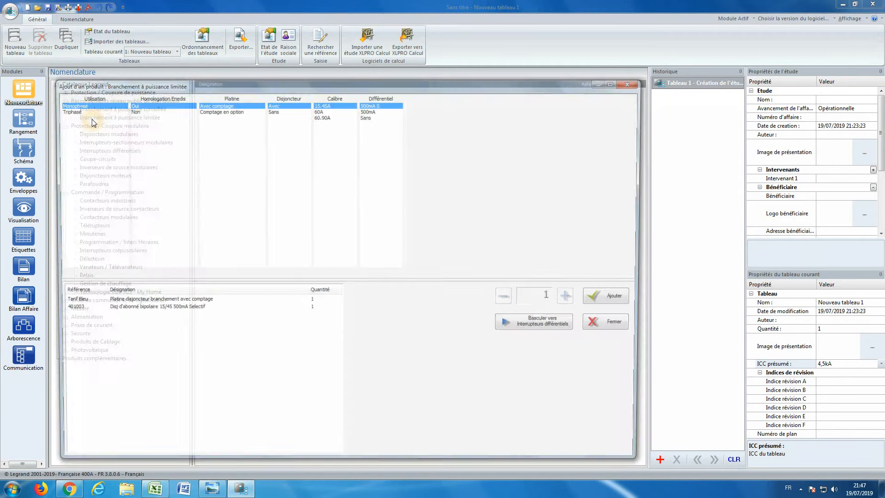
{"action": "left_click", "coordinate": [95, 96]}
{"action": "left_click", "coordinate": [99, 118]}
{"action": "left_click", "coordinate": [84, 107]}
{"action": "left_click", "coordinate": [141, 103]}
{"action": "left_click", "coordinate": [215, 107]}
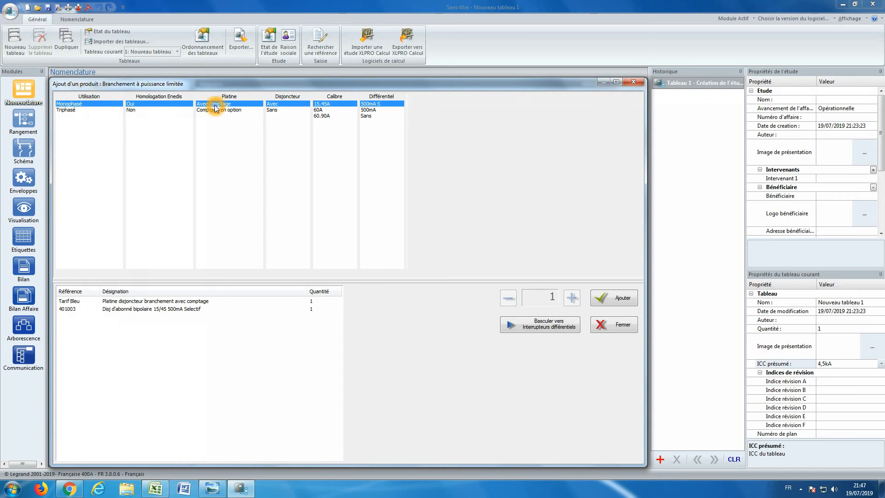
{"action": "left_click", "coordinate": [314, 105]}
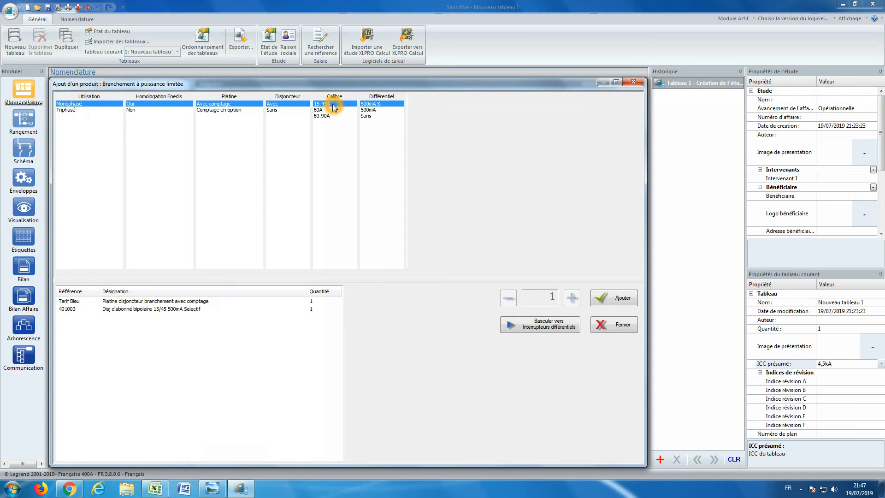
{"action": "left_click", "coordinate": [370, 107]}
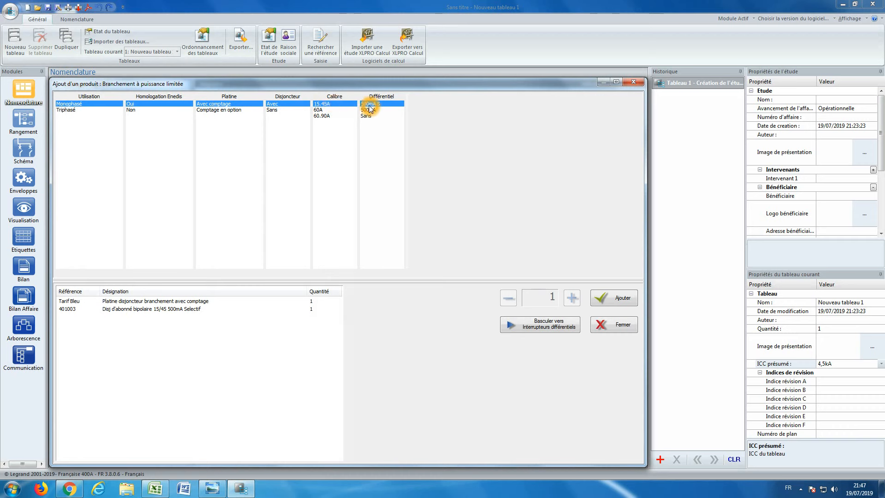
Try the 60A rating for the connection breaker and check the resulting reference.
{"action": "left_click", "coordinate": [369, 110]}
{"action": "left_click", "coordinate": [317, 111]}
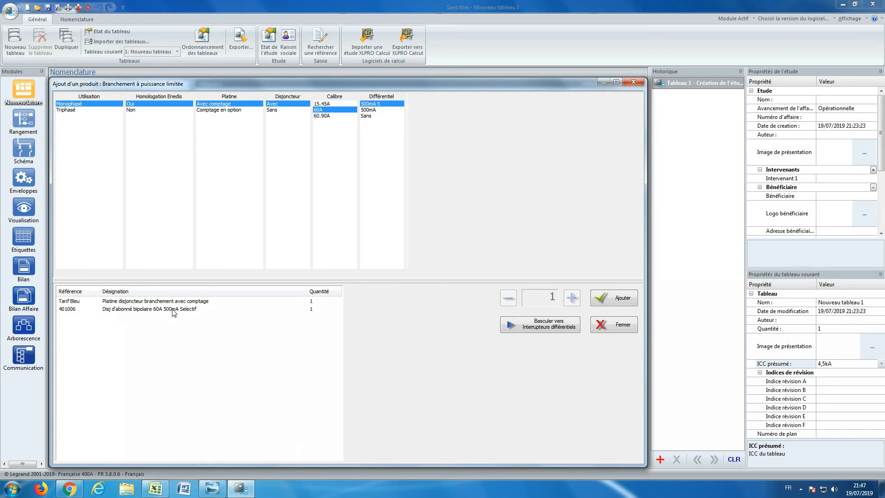
{"action": "left_click", "coordinate": [77, 313]}
Set the connection breaker's rating to 15.45A and add the metered breaker plate to the parts list.
{"action": "left_click", "coordinate": [327, 104]}
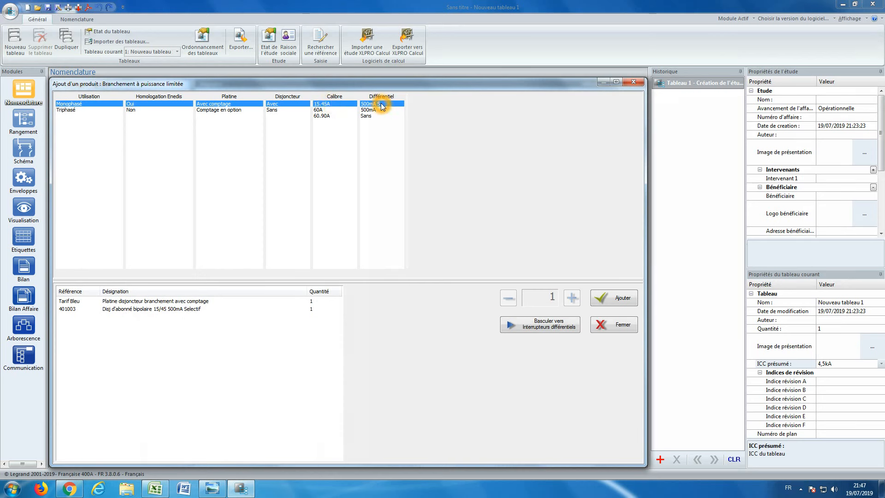
{"action": "left_click", "coordinate": [601, 299]}
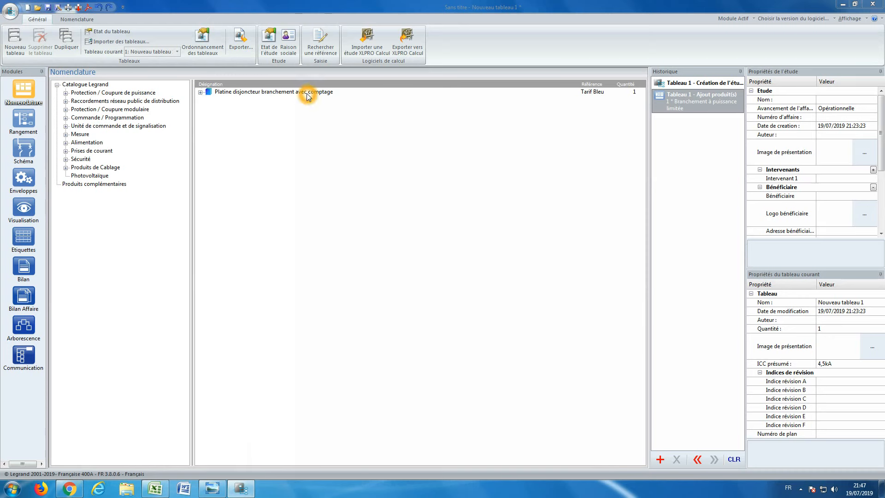
{"action": "left_click", "coordinate": [635, 101]}
Following the wiring diagram's first row, configure an Interrupteurs différentiels product as 2P, 40A, type AC, 30mA.
{"action": "left_click", "coordinate": [212, 489]}
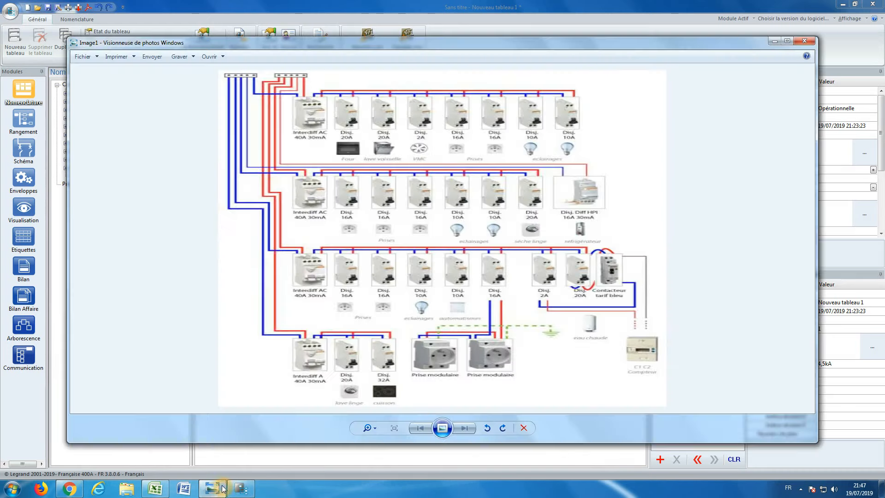
{"action": "left_click", "coordinate": [319, 119]}
{"action": "left_click", "coordinate": [774, 41]}
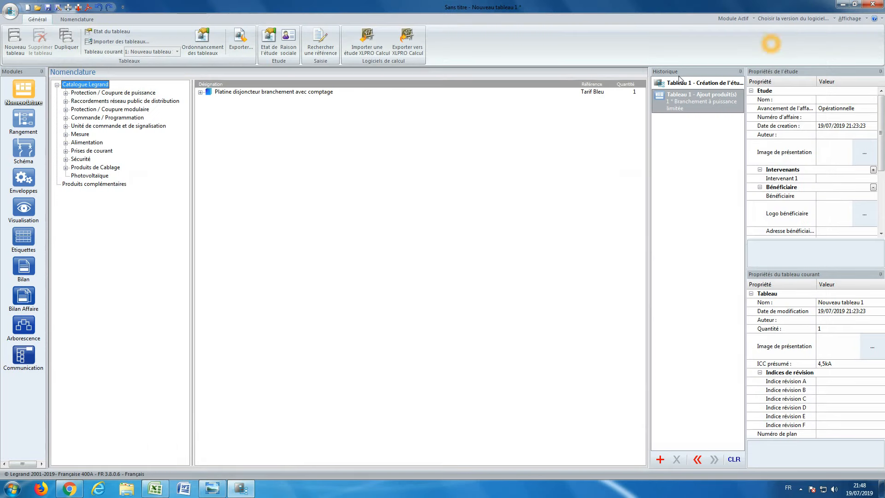
{"action": "left_click", "coordinate": [66, 110]}
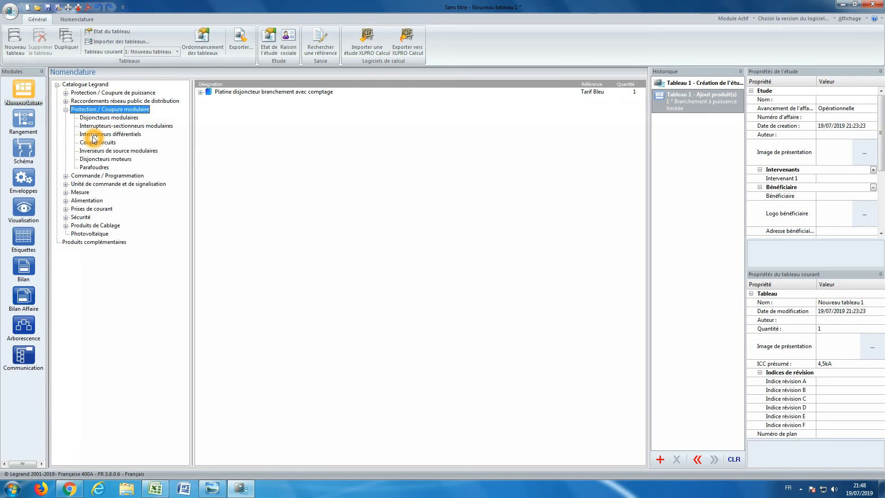
{"action": "double_click", "coordinate": [93, 135]}
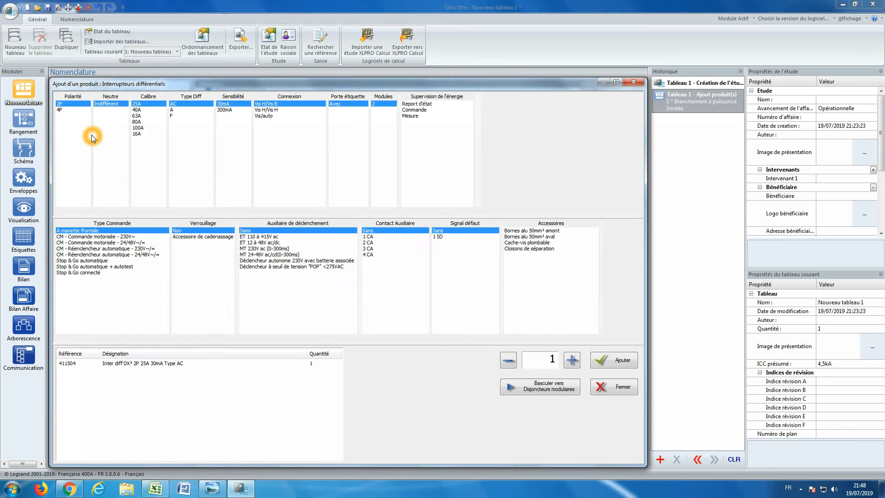
{"action": "left_click", "coordinate": [65, 108]}
{"action": "left_click", "coordinate": [135, 110]}
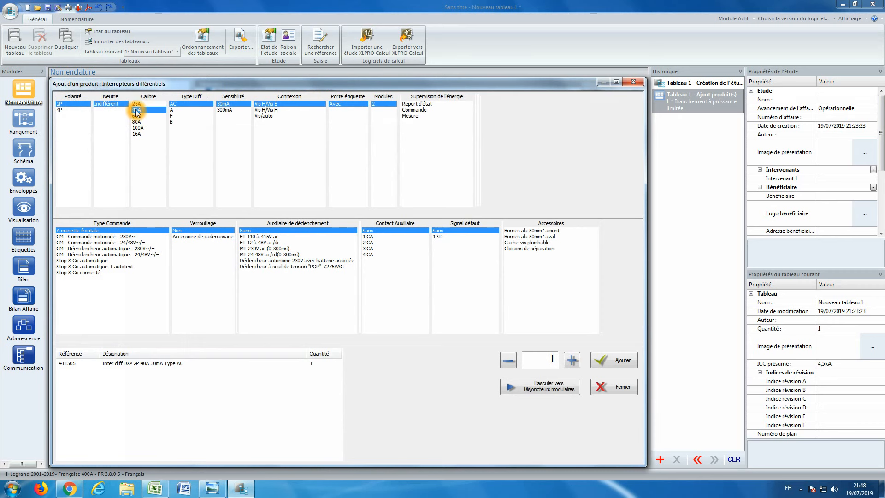
{"action": "left_click", "coordinate": [178, 107]}
{"action": "left_click", "coordinate": [229, 107]}
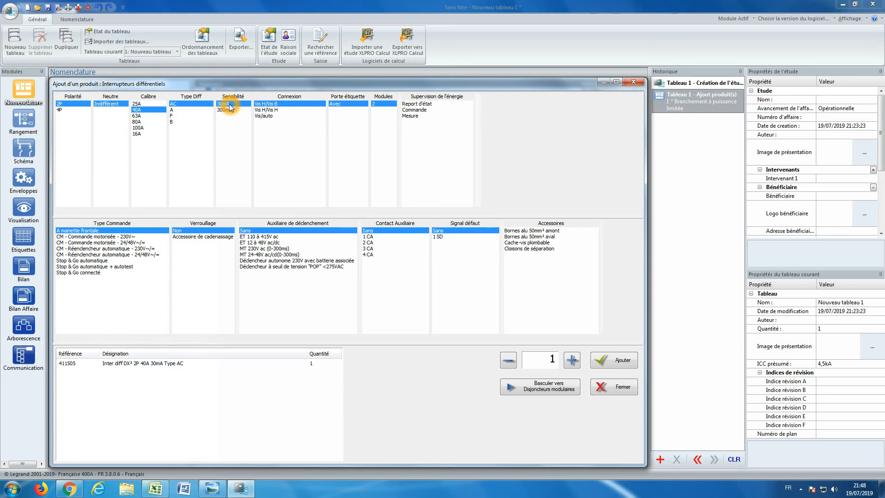
Check the selected differential switch's reference and designation against the Interdiff in the wiring diagram's first row.
{"action": "left_click", "coordinate": [65, 363]}
{"action": "left_click", "coordinate": [75, 364]}
{"action": "left_click", "coordinate": [171, 369]}
{"action": "left_click", "coordinate": [177, 370]}
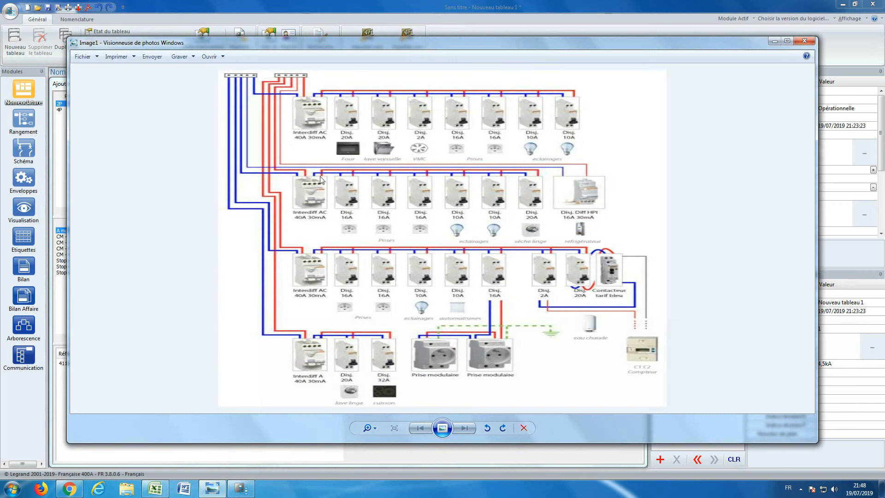
{"action": "left_click", "coordinate": [298, 136]}
{"action": "left_click", "coordinate": [319, 139]}
{"action": "left_click", "coordinate": [240, 488]}
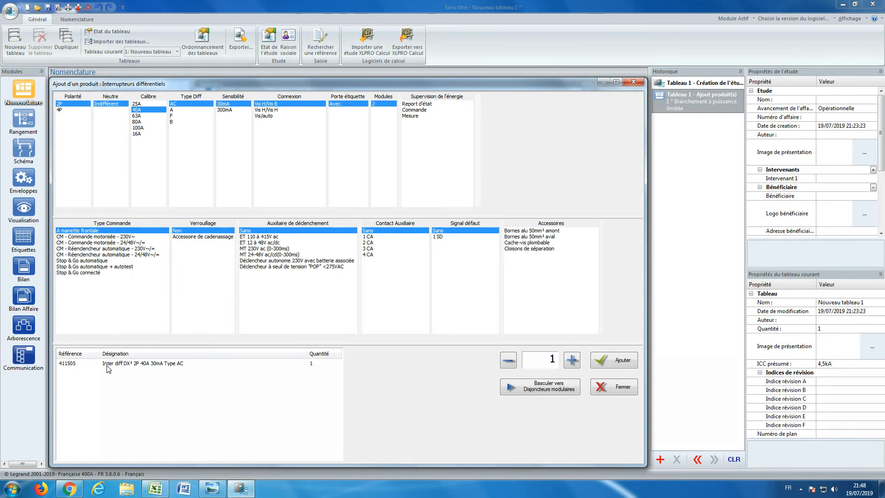
{"action": "left_click", "coordinate": [154, 367]}
{"action": "left_click", "coordinate": [190, 367]}
Add a quantity of 1 of the 2P 40A 30mA type AC differential switch and close the product selection.
{"action": "left_click", "coordinate": [573, 362]}
{"action": "left_click", "coordinate": [513, 362]}
{"action": "left_click", "coordinate": [515, 362]}
{"action": "left_click", "coordinate": [514, 362]}
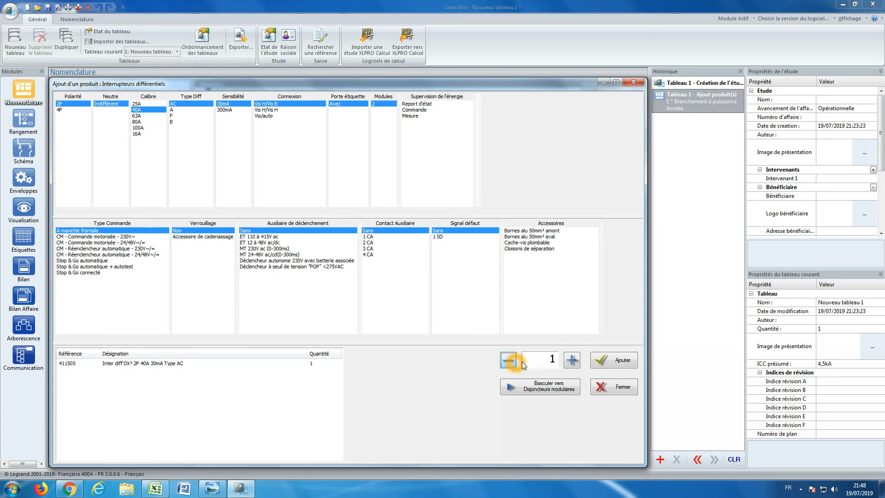
{"action": "left_click", "coordinate": [602, 364]}
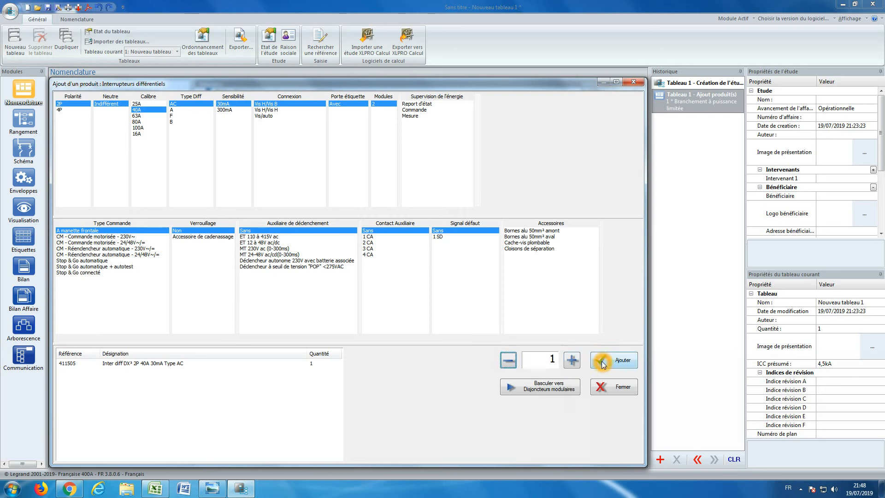
{"action": "left_click", "coordinate": [601, 394]}
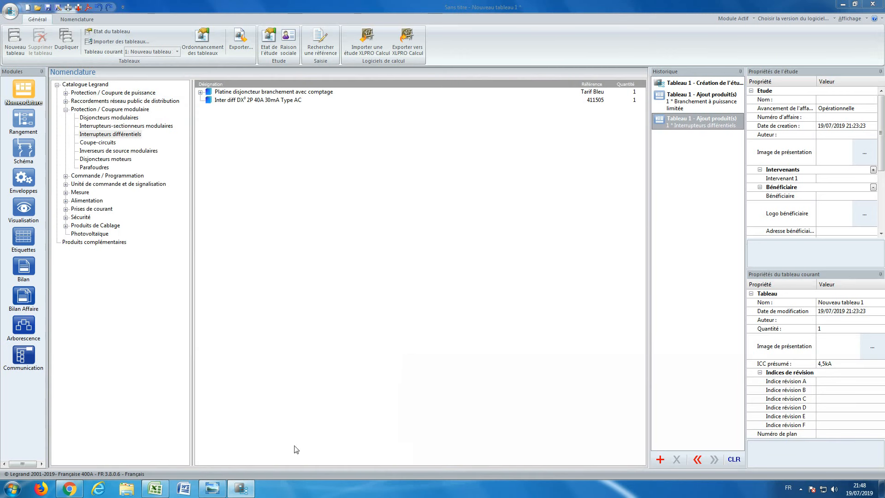
Review the wiring diagram and configure a Disjoncteurs modulaires product as 2P, 20A, curve C.
{"action": "left_click", "coordinate": [220, 487]}
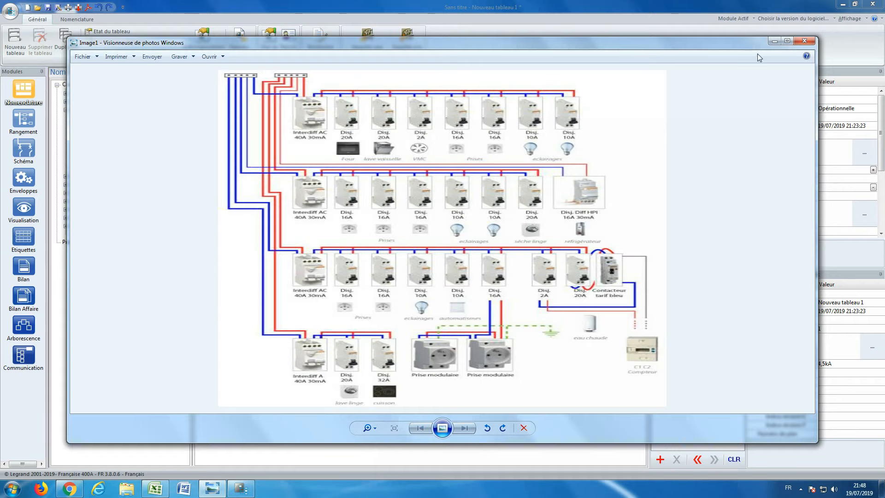
{"action": "left_click", "coordinate": [774, 44]}
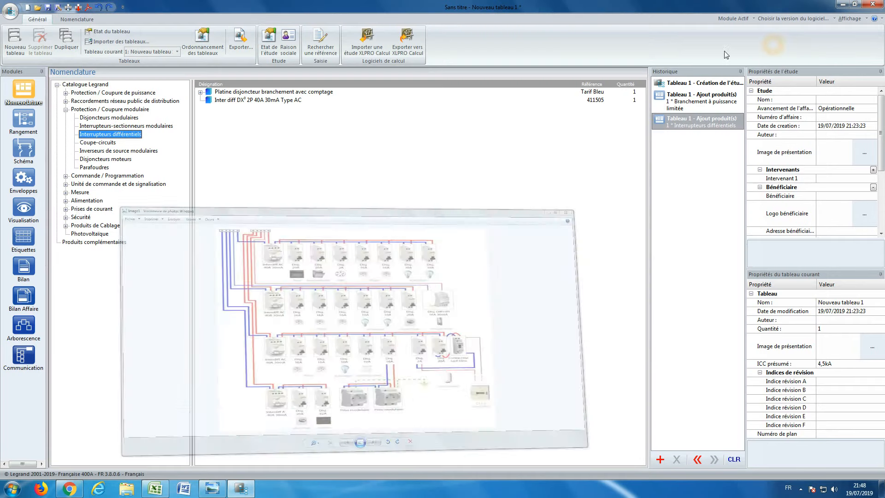
{"action": "double_click", "coordinate": [104, 118]}
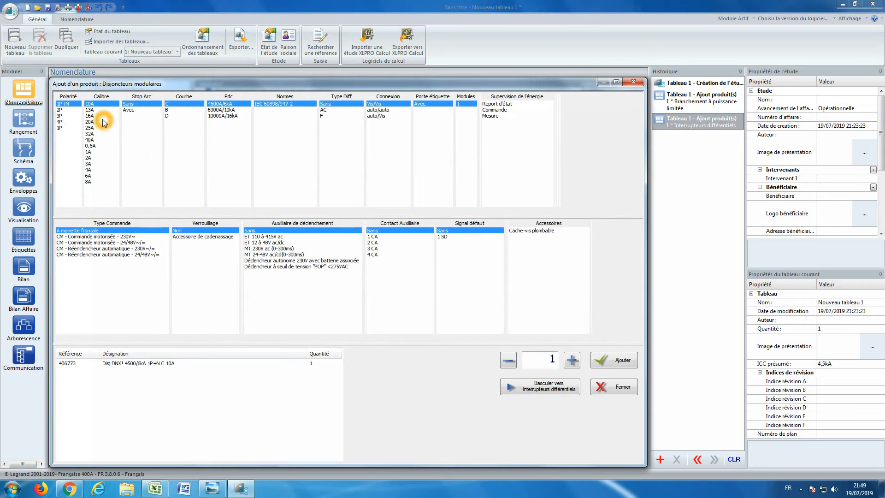
{"action": "left_click", "coordinate": [60, 109]}
{"action": "left_click", "coordinate": [89, 117]}
{"action": "left_click", "coordinate": [171, 104]}
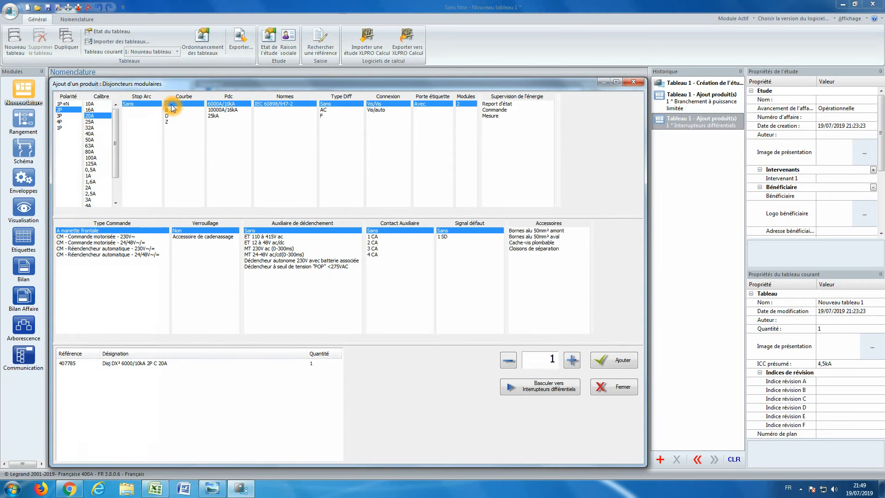
Select 6000A/10kA breaking capacity, IEC 60898/947-2 standard and no differential for the 20A breaker.
{"action": "left_click", "coordinate": [229, 104]}
{"action": "left_click", "coordinate": [276, 107]}
{"action": "left_click", "coordinate": [340, 105]}
{"action": "left_click", "coordinate": [339, 106]}
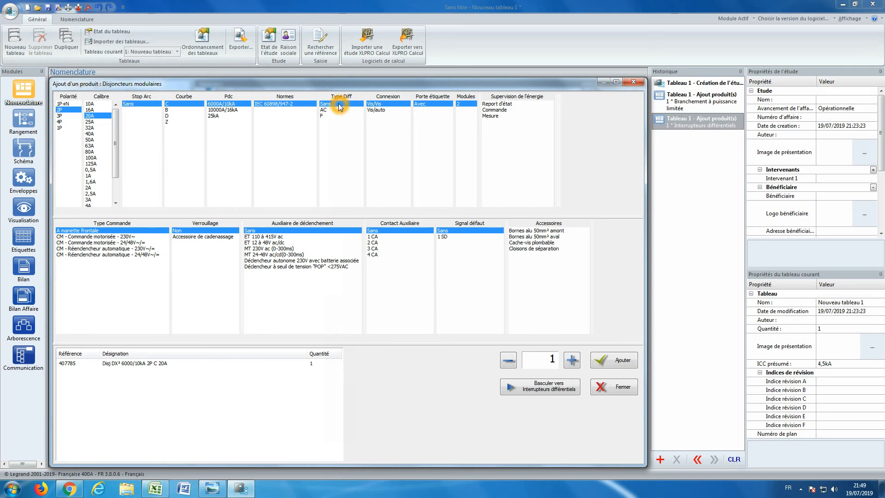
{"action": "left_click", "coordinate": [332, 105]}
{"action": "left_click", "coordinate": [328, 105]}
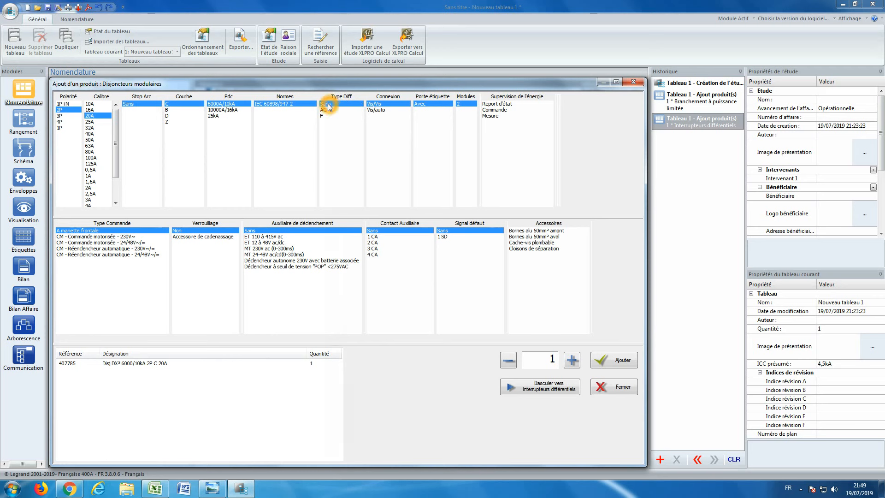
Set the 2P C 20A breaker's quantity to 2 and add it to the parts list.
{"action": "left_click", "coordinate": [157, 367]}
{"action": "left_click", "coordinate": [571, 359]}
{"action": "left_click", "coordinate": [616, 360]}
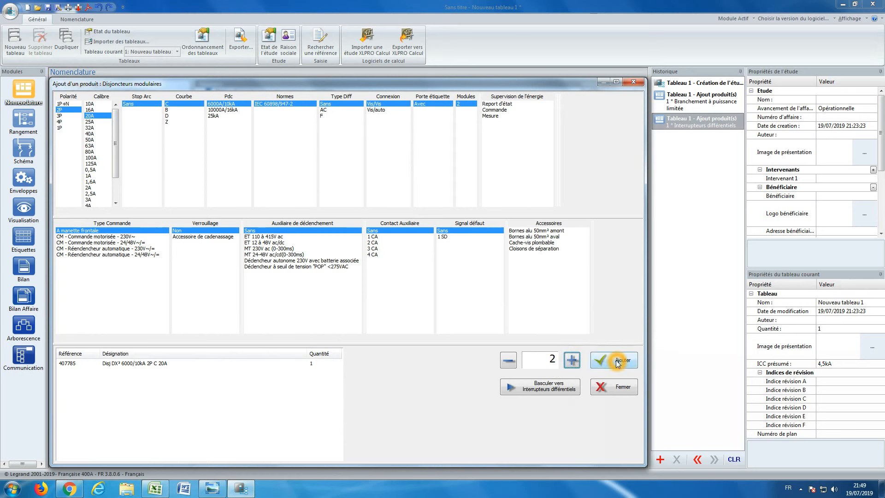
Check the wiring diagram image and add one 2P, 2A, curve C, 6000A/10kA Disjoncteurs modulaires product to the parts list.
{"action": "left_click", "coordinate": [617, 387]}
{"action": "left_click", "coordinate": [226, 483]}
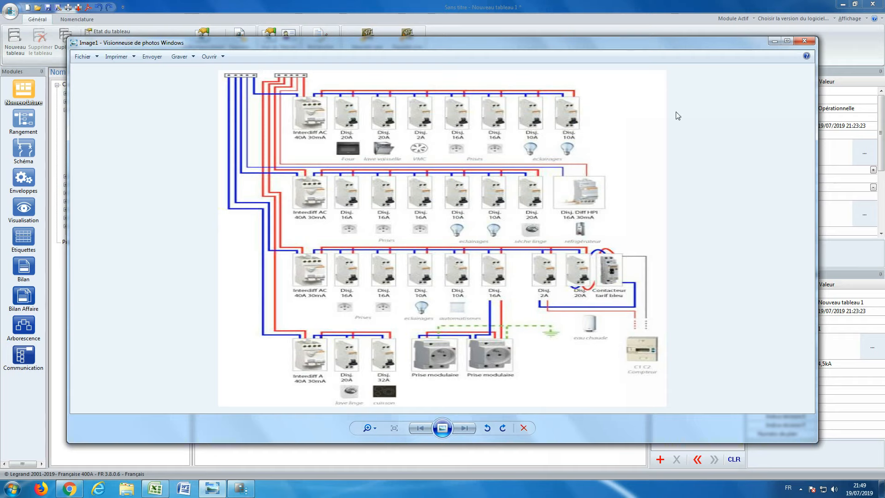
{"action": "left_click", "coordinate": [772, 42]}
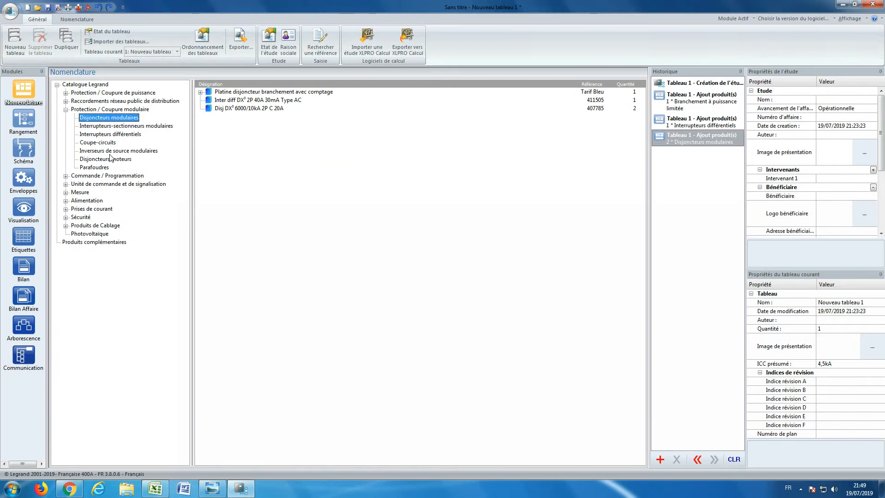
{"action": "double_click", "coordinate": [102, 118]}
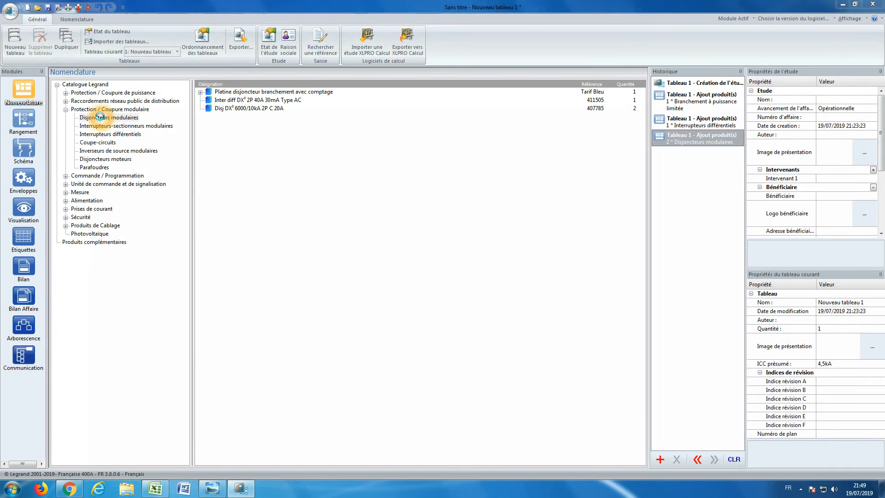
{"action": "left_click", "coordinate": [62, 110]}
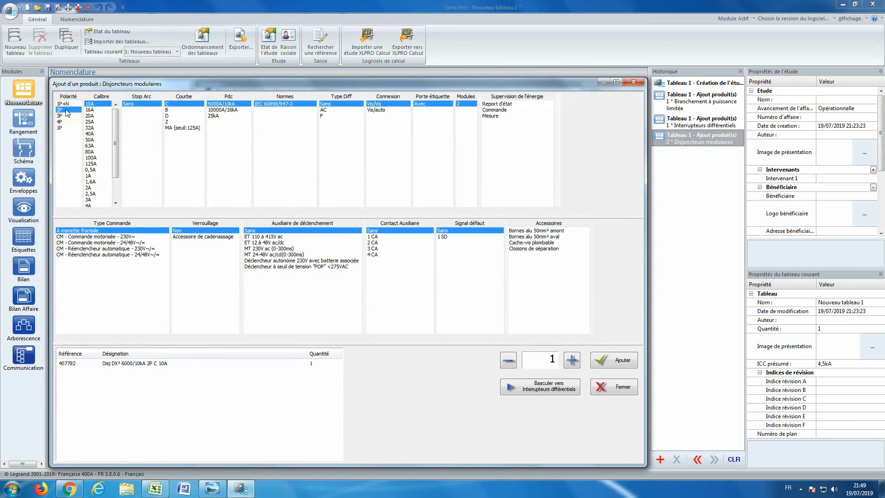
{"action": "left_click", "coordinate": [91, 188]}
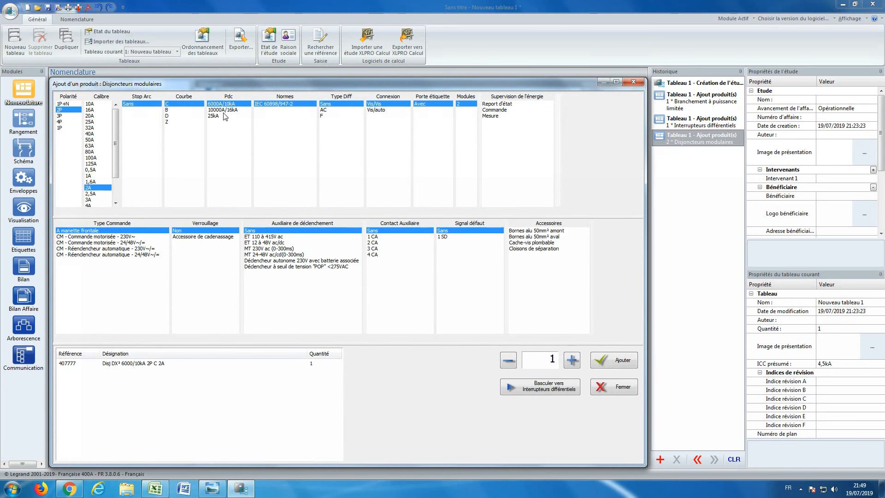
{"action": "left_click", "coordinate": [491, 116]}
{"action": "left_click", "coordinate": [605, 363]}
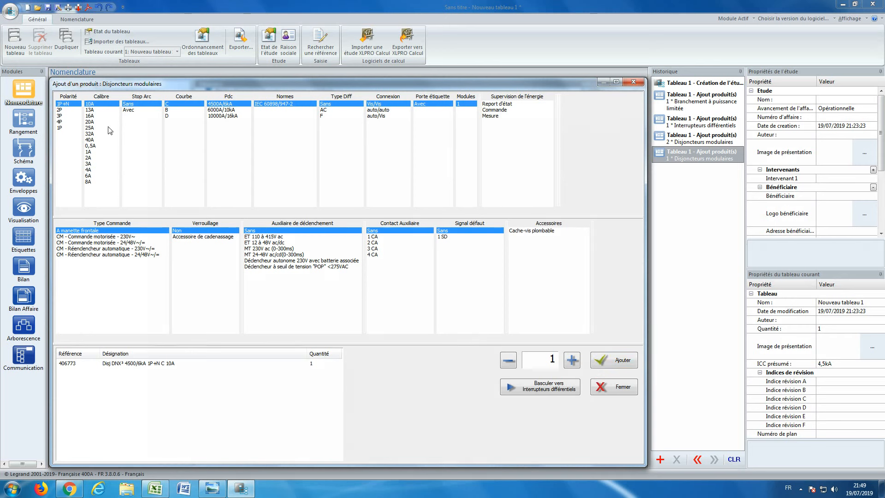
Add two 2P, 16A, curve C, 6000A/10kA modular circuit breakers to the parts list.
{"action": "left_click", "coordinate": [60, 110]}
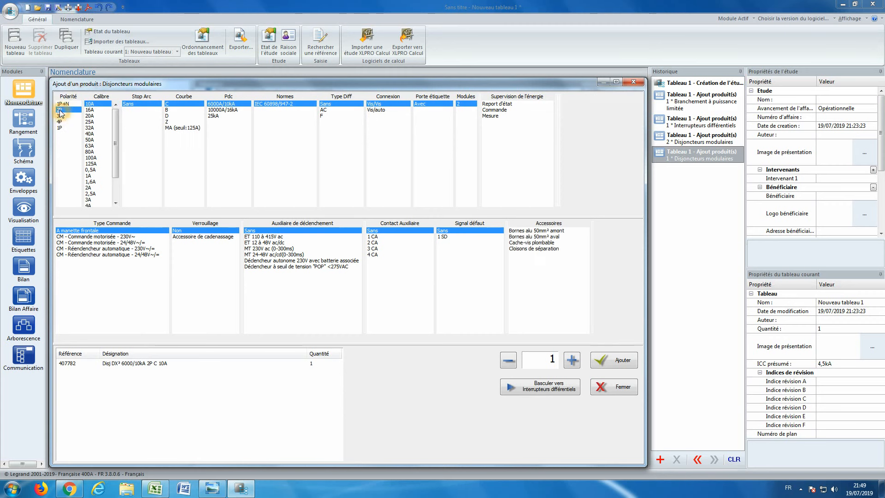
{"action": "left_click", "coordinate": [90, 109]}
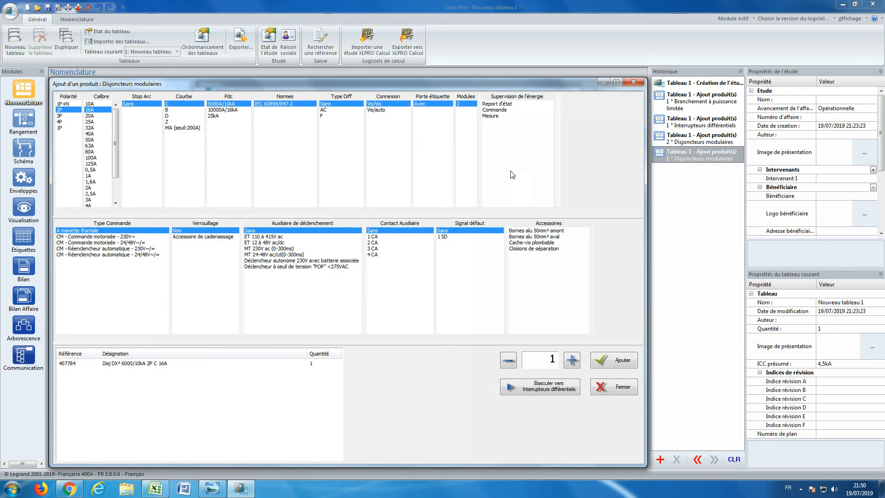
{"action": "left_click", "coordinate": [572, 360]}
{"action": "left_click", "coordinate": [611, 365]}
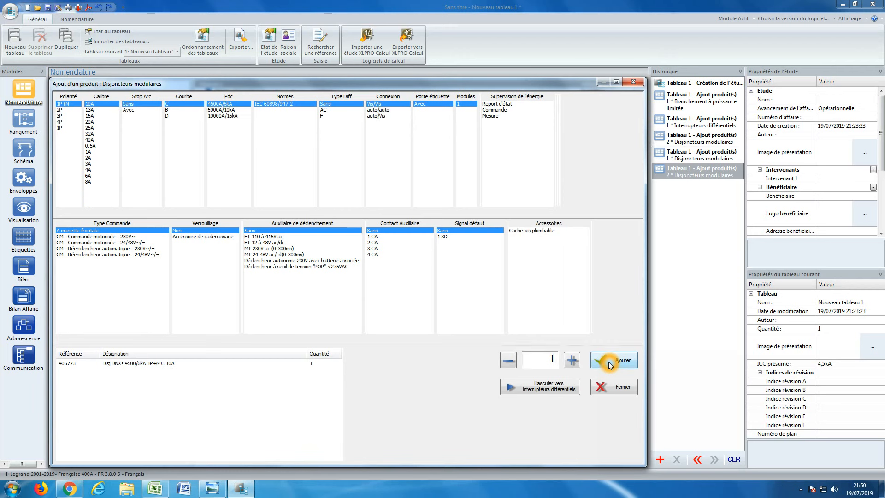
Add two 2P, 10A, curve C, 6000A/10kA modular circuit breakers and close the product selection.
{"action": "left_click", "coordinate": [61, 111]}
{"action": "left_click", "coordinate": [90, 107]}
{"action": "left_click", "coordinate": [410, 104]}
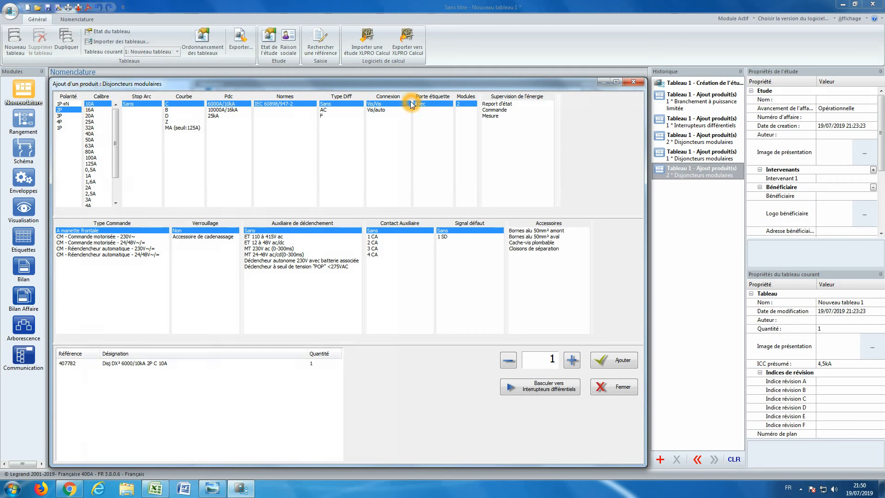
{"action": "left_click", "coordinate": [572, 360]}
{"action": "left_click", "coordinate": [613, 365]}
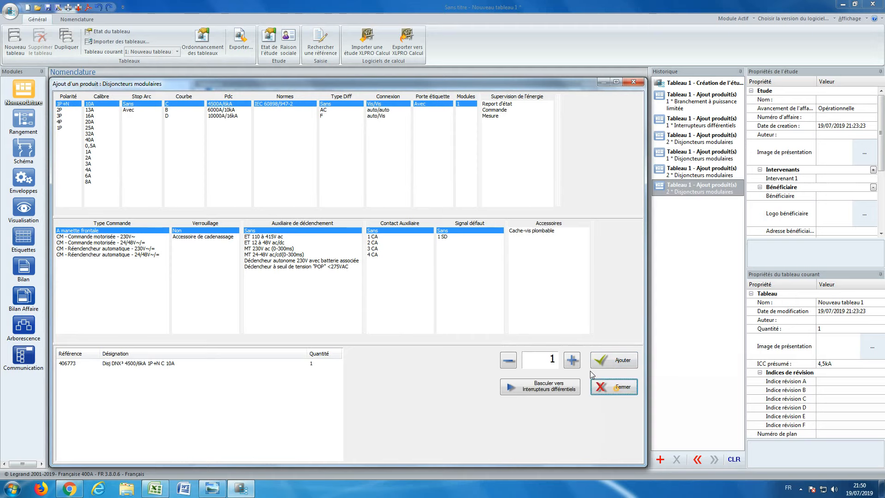
{"action": "left_click", "coordinate": [615, 387]}
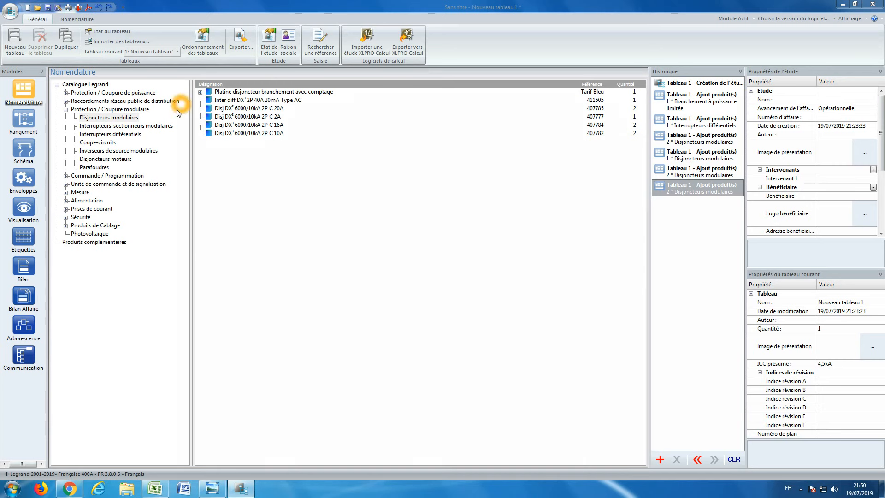
Open the Rangement module and move the 40A 30mA differential switch from Niveau 3 to Niveau 2.
{"action": "left_click", "coordinate": [29, 124]}
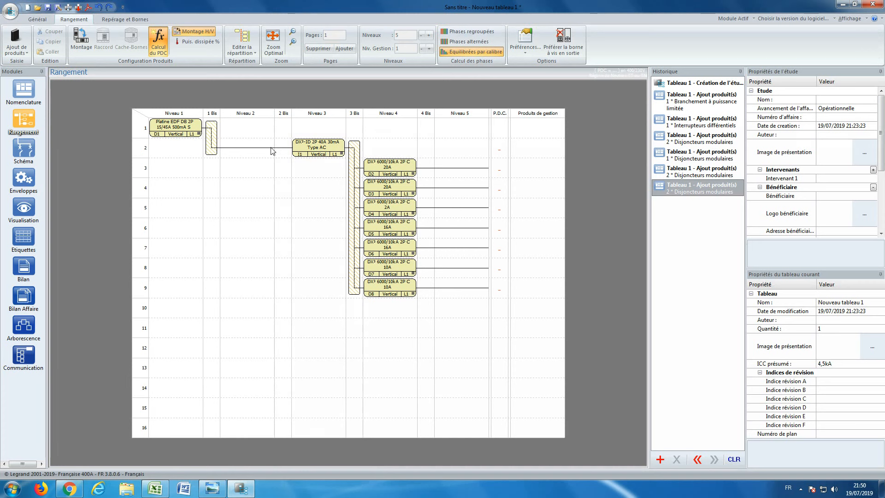
{"action": "left_click_drag", "start_coordinate": [314, 147], "coordinate": [249, 148]}
{"action": "left_click", "coordinate": [295, 193]}
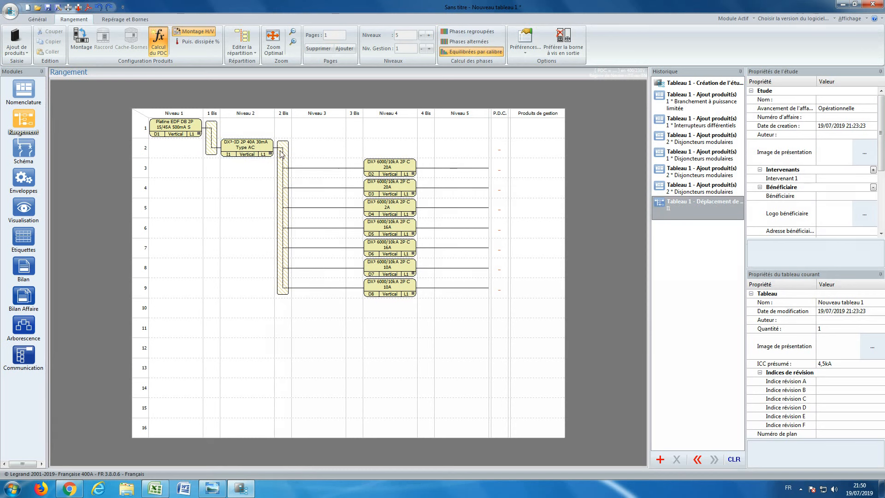
{"action": "left_click", "coordinate": [284, 145]}
{"action": "left_click", "coordinate": [282, 165]}
Move the seven circuit breakers D2 to D8 from Niveau 4 to Niveau 3, keeping each in its row.
{"action": "left_click_drag", "start_coordinate": [382, 170], "coordinate": [317, 167]}
{"action": "left_click_drag", "start_coordinate": [384, 193], "coordinate": [320, 193]}
{"action": "left_click_drag", "start_coordinate": [375, 213], "coordinate": [320, 209]}
{"action": "left_click_drag", "start_coordinate": [382, 232], "coordinate": [323, 227]}
{"action": "left_click_drag", "start_coordinate": [369, 247], "coordinate": [320, 248]}
{"action": "left_click_drag", "start_coordinate": [387, 267], "coordinate": [320, 267]}
{"action": "left_click_drag", "start_coordinate": [381, 285], "coordinate": [311, 286]}
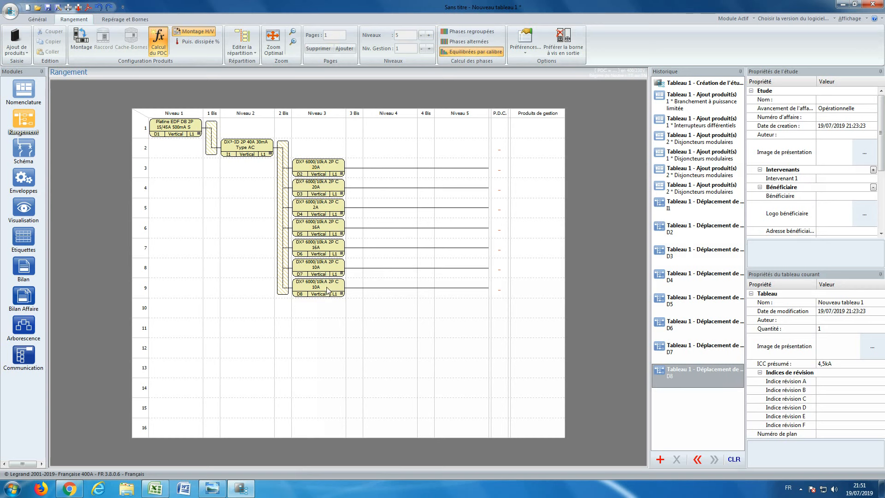
Try placing breaker D8 downstream of D7 at Niveau 4, and return it to row 9 of Niveau 3.
{"action": "left_click_drag", "start_coordinate": [327, 290], "coordinate": [397, 288]}
{"action": "left_click", "coordinate": [302, 278]}
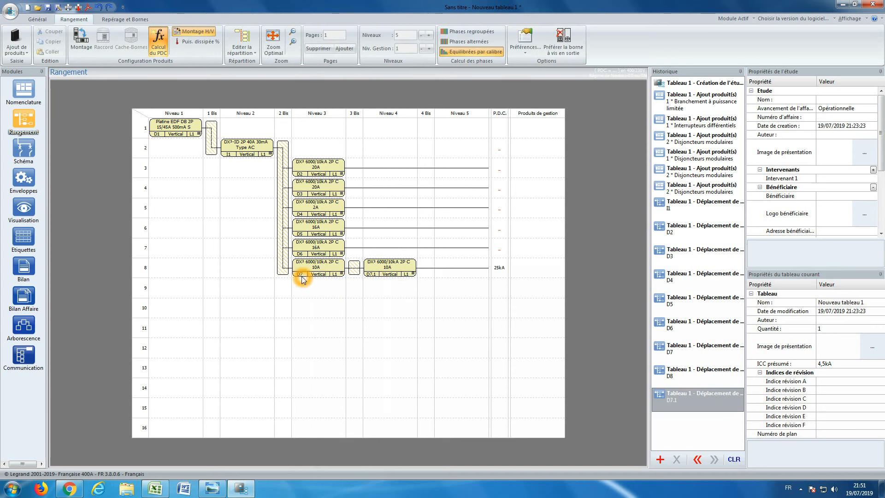
{"action": "left_click", "coordinate": [383, 273]}
{"action": "left_click", "coordinate": [376, 277]}
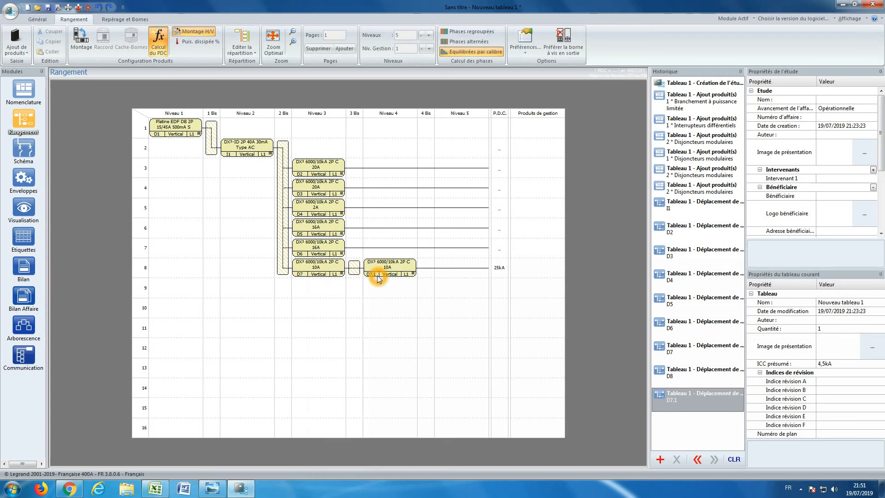
{"action": "left_click_drag", "start_coordinate": [377, 278], "coordinate": [347, 304]}
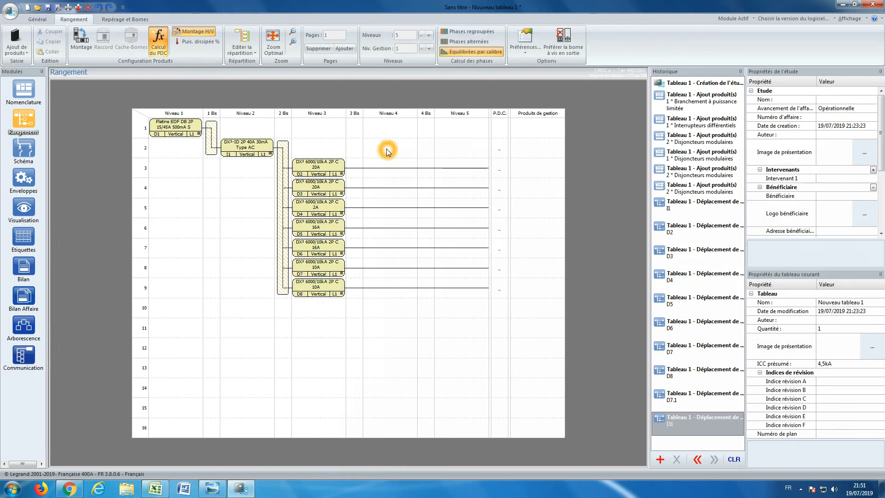
Select all seven breakers at Niveau 3 and open the terminal calculation for these products only.
{"action": "left_click_drag", "start_coordinate": [386, 149], "coordinate": [327, 312]}
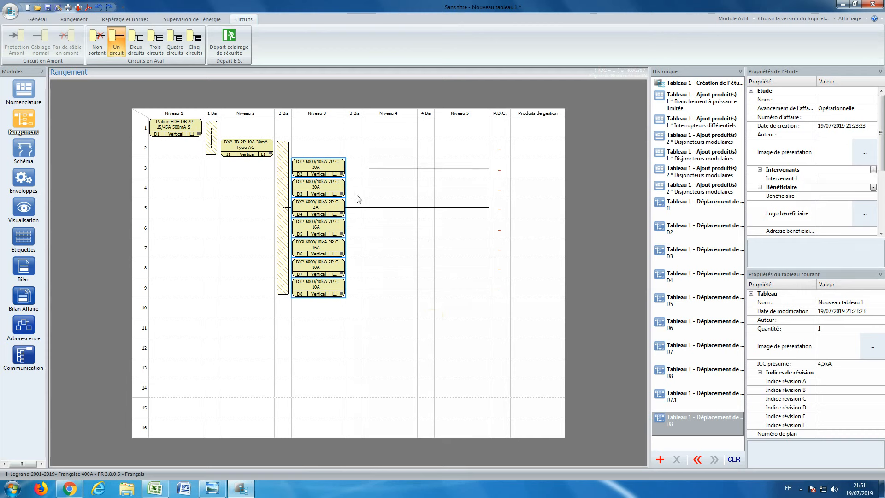
{"action": "right_click", "coordinate": [344, 169]}
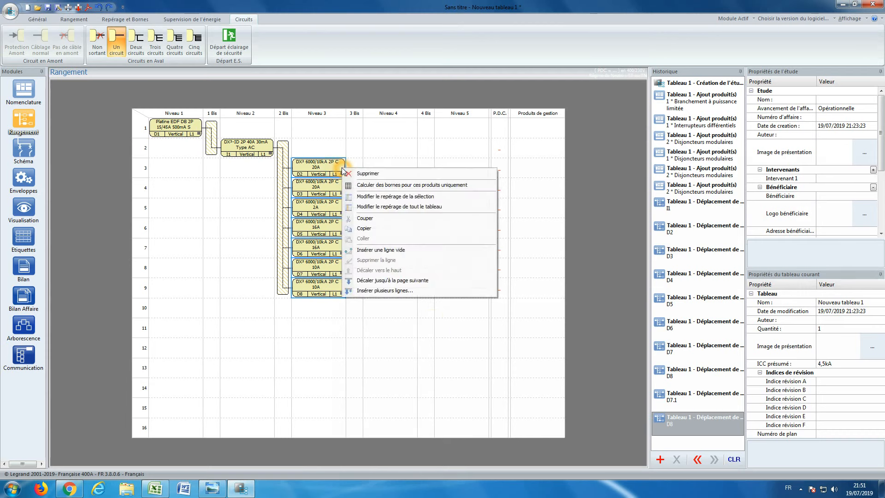
{"action": "left_click", "coordinate": [369, 184]}
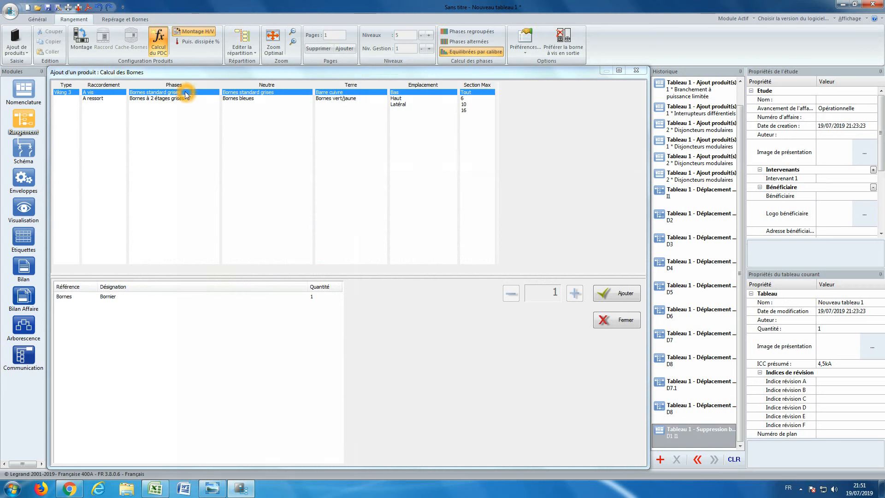
Add Viking 3 screw terminals with standard grey phase and neutral, Barre cuivre earth, Bas placement and Tout as maximum section.
{"action": "left_click", "coordinate": [343, 100]}
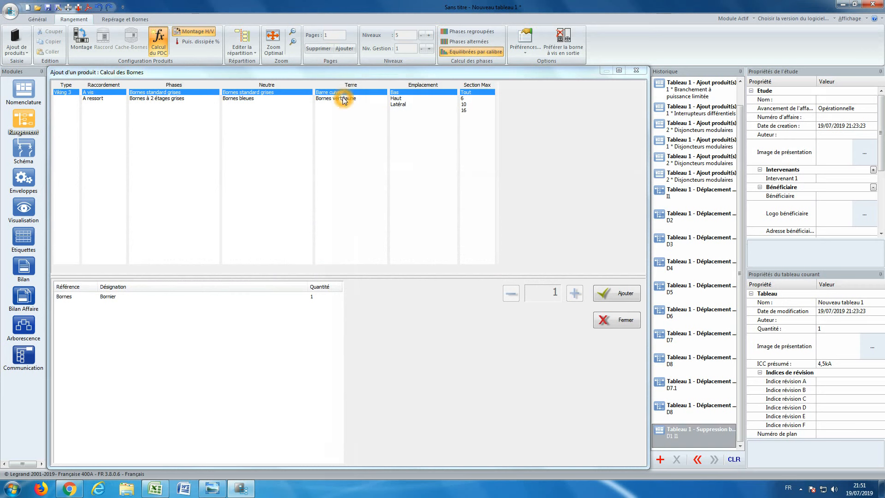
{"action": "left_click", "coordinate": [401, 99]}
{"action": "left_click", "coordinate": [402, 100]}
{"action": "left_click", "coordinate": [430, 94]}
{"action": "left_click", "coordinate": [480, 95]}
{"action": "left_click", "coordinate": [481, 91]}
{"action": "left_click", "coordinate": [475, 94]}
{"action": "left_click", "coordinate": [609, 294]}
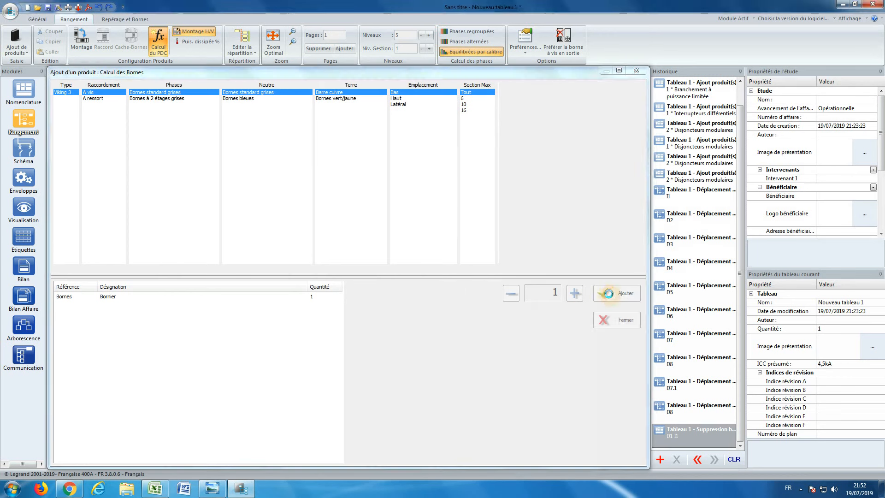
{"action": "left_click", "coordinate": [493, 167]}
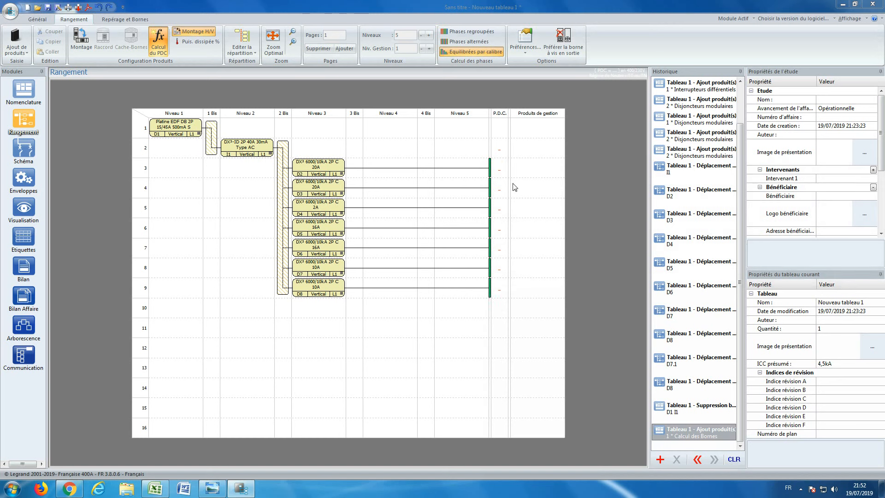
{"action": "left_click", "coordinate": [489, 134]}
{"action": "left_click", "coordinate": [313, 112]}
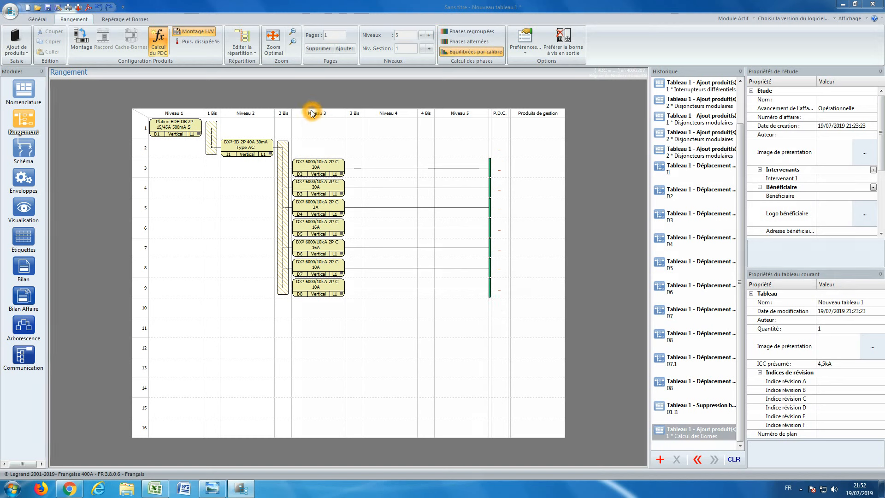
Open the Schéma module and examine the outgoing circuits, their terminals and the Désignation row of the single-line diagram.
{"action": "left_click", "coordinate": [31, 153]}
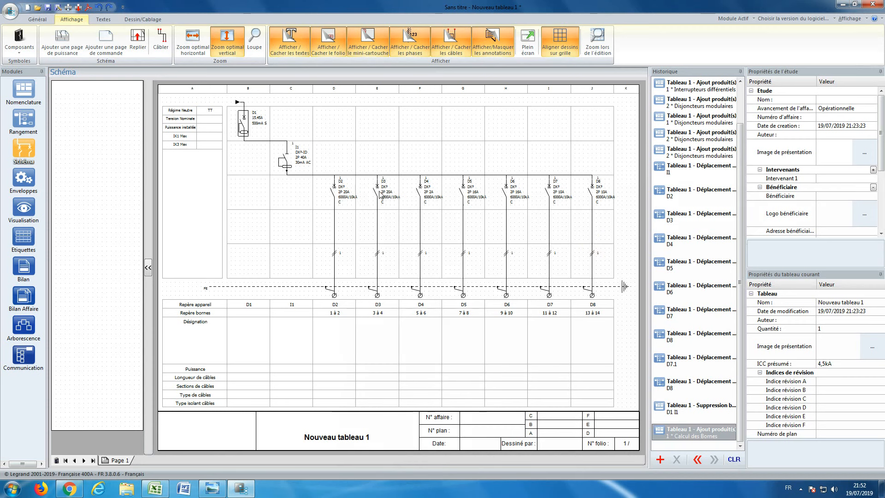
{"action": "left_click", "coordinate": [576, 198]}
{"action": "left_click", "coordinate": [586, 269]}
{"action": "left_click", "coordinate": [336, 297]}
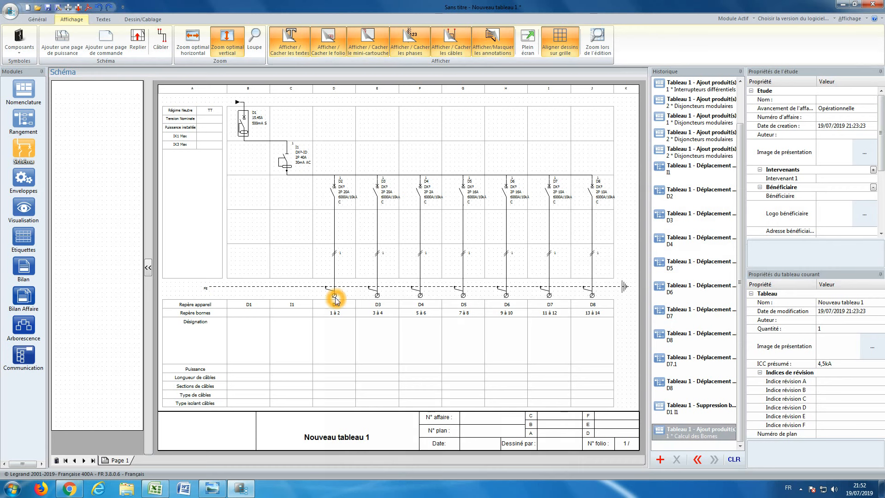
{"action": "left_click", "coordinate": [377, 297]}
{"action": "left_click", "coordinate": [424, 297]}
{"action": "left_click", "coordinate": [333, 319]}
{"action": "left_click", "coordinate": [337, 318]}
{"action": "left_click", "coordinate": [341, 317]}
{"action": "left_click", "coordinate": [419, 318]}
{"action": "left_click", "coordinate": [581, 318]}
Enter FOUR as the Désignation of circuit D2.
{"action": "left_click", "coordinate": [343, 337]}
{"action": "left_click", "coordinate": [342, 337]}
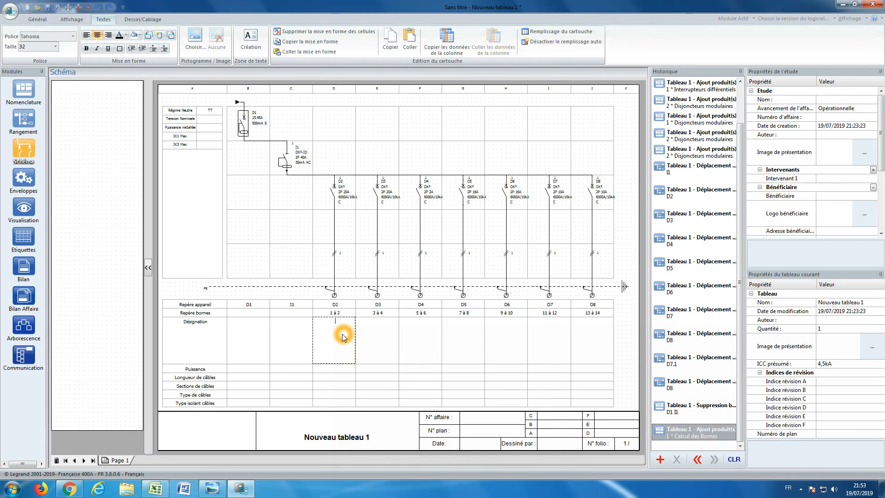
{"action": "type", "text": "V"}
{"action": "key", "text": "BackSpace"}
{"action": "key", "text": "BackSpace"}
{"action": "key", "text": "BackSpace"}
Enter LAVE VAISSELLE as the Désignation of circuit D3, correcting its spelling.
{"action": "left_click", "coordinate": [385, 324]}
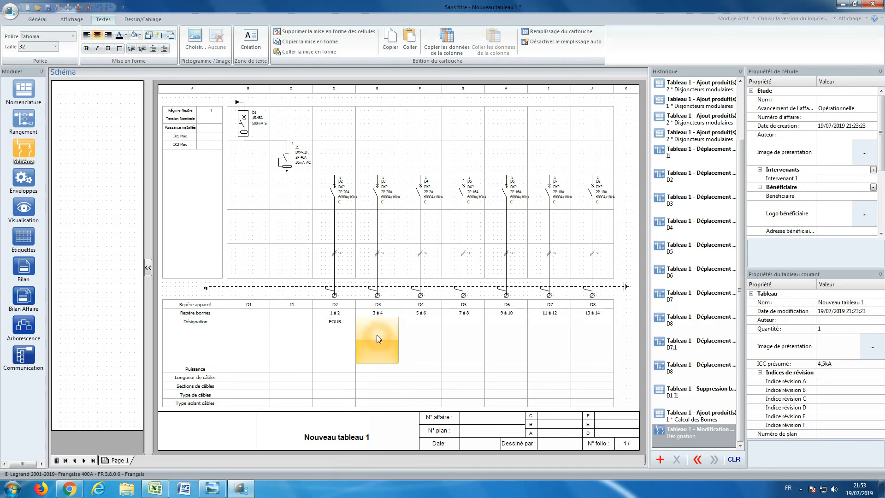
{"action": "type", "text": "LAVE VAISELLE"}
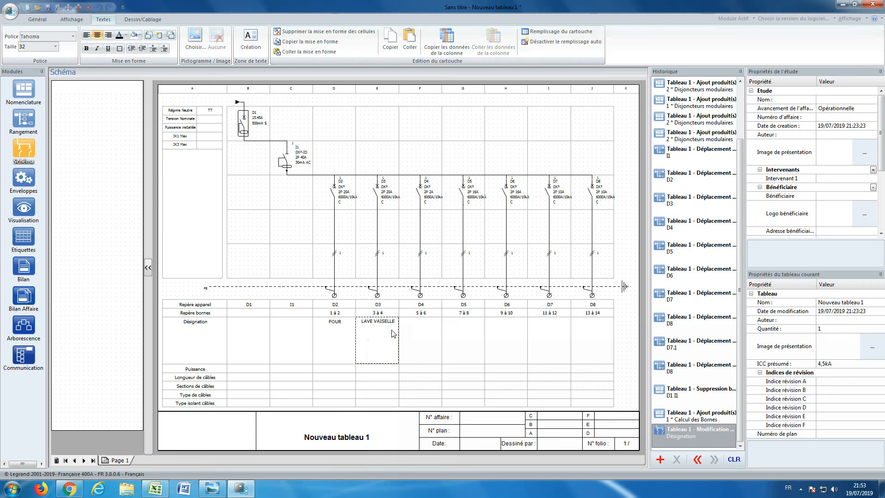
{"action": "left_click", "coordinate": [385, 321]}
{"action": "type", "text": "SELLE"}
{"action": "left_click", "coordinate": [295, 383]}
{"action": "left_click", "coordinate": [417, 343]}
{"action": "left_click", "coordinate": [414, 340]}
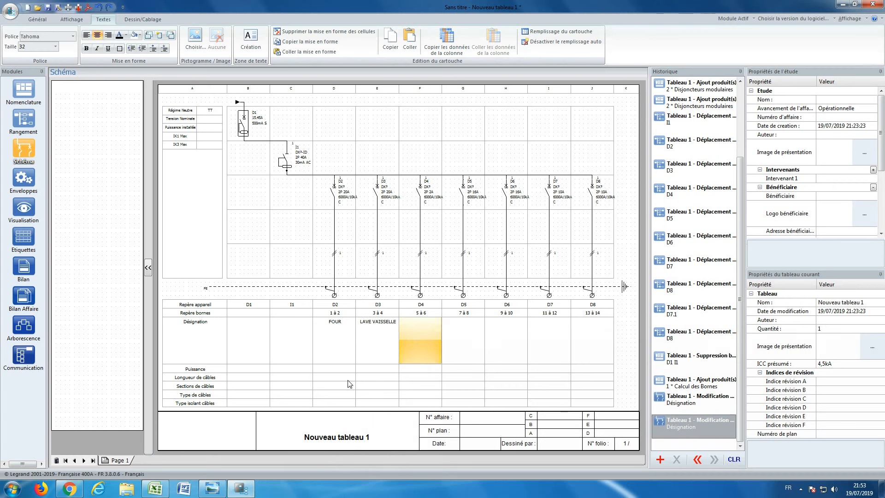
Set the Sections de câbles of circuits D2 and D3 to 3G2.5mm2.
{"action": "left_click", "coordinate": [323, 384]}
{"action": "left_click", "coordinate": [324, 385]}
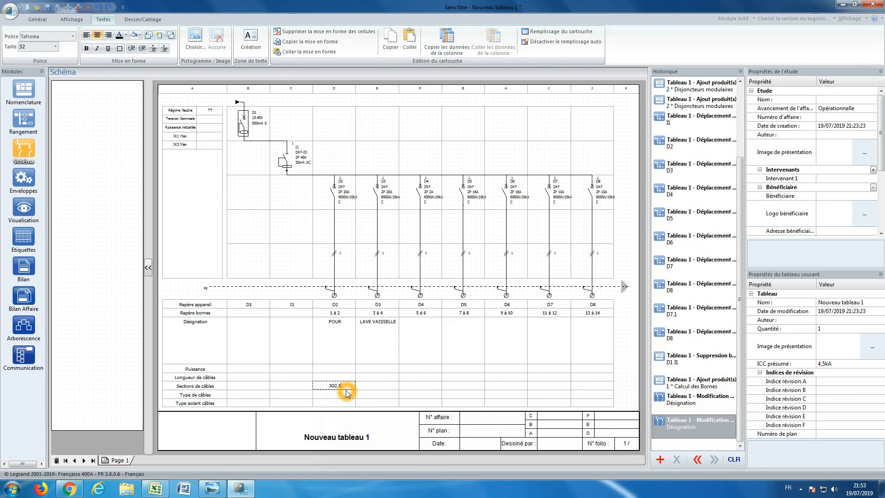
{"action": "left_click", "coordinate": [378, 388]}
{"action": "left_click", "coordinate": [342, 387]}
{"action": "left_click", "coordinate": [373, 388]}
{"action": "type", "text": "3G2.5mm2"}
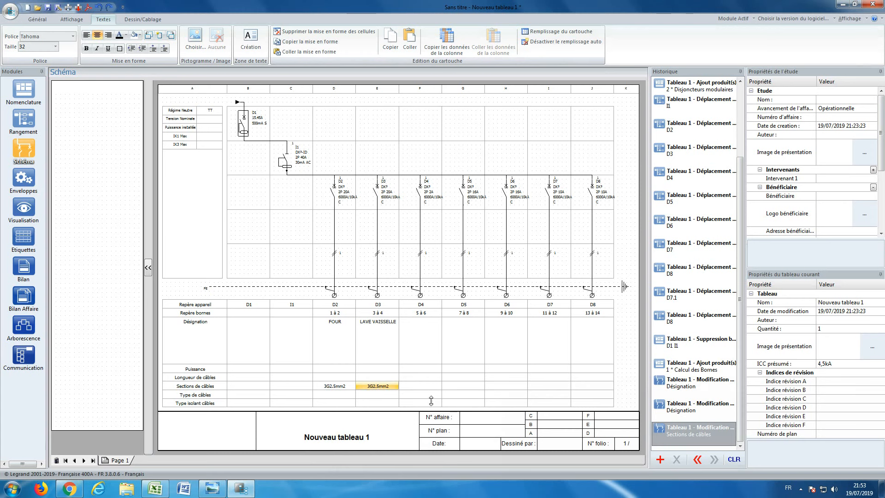
Open the Enveloppes module to determine an enclosure for the panel.
{"action": "left_click", "coordinate": [493, 396]}
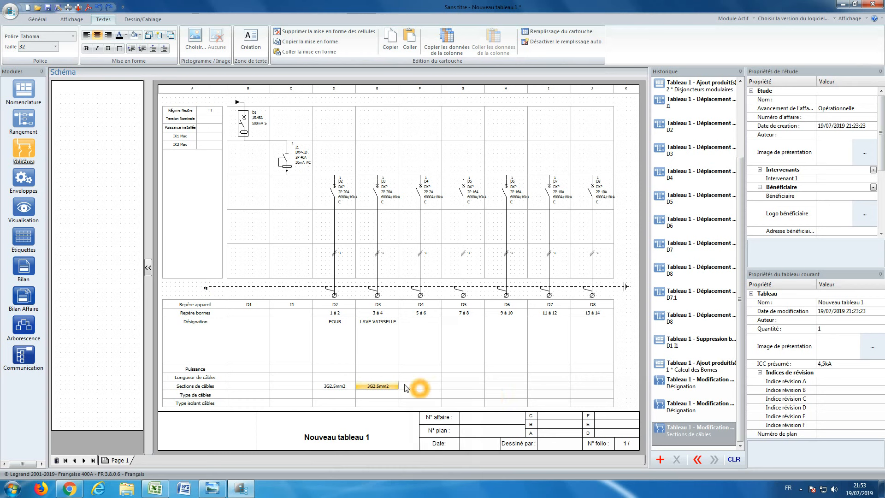
{"action": "left_click", "coordinate": [27, 184]}
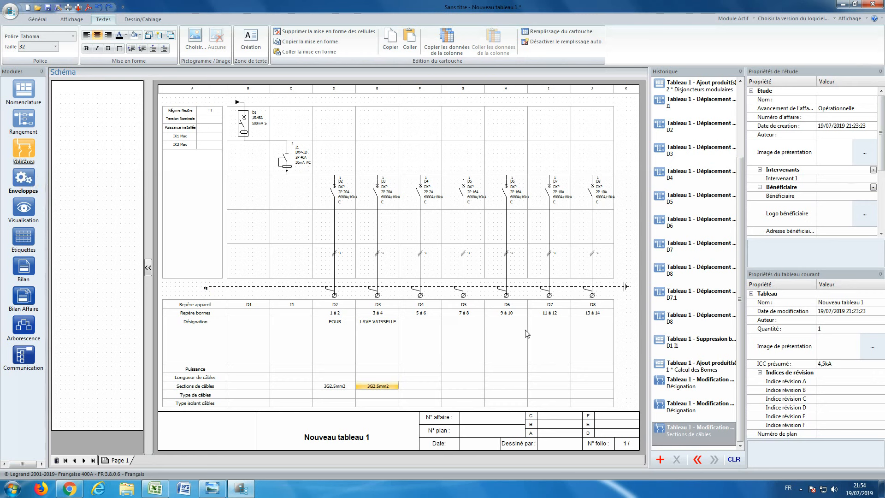
{"action": "left_click", "coordinate": [32, 186]}
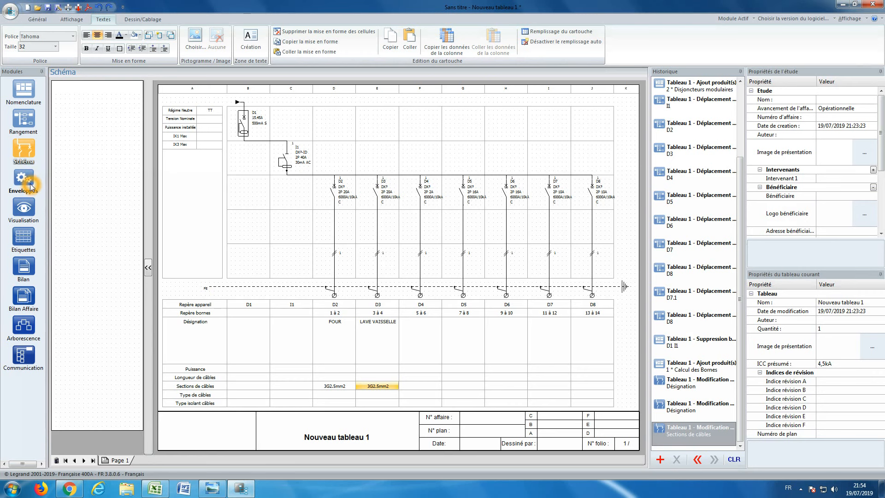
{"action": "left_click", "coordinate": [30, 185]}
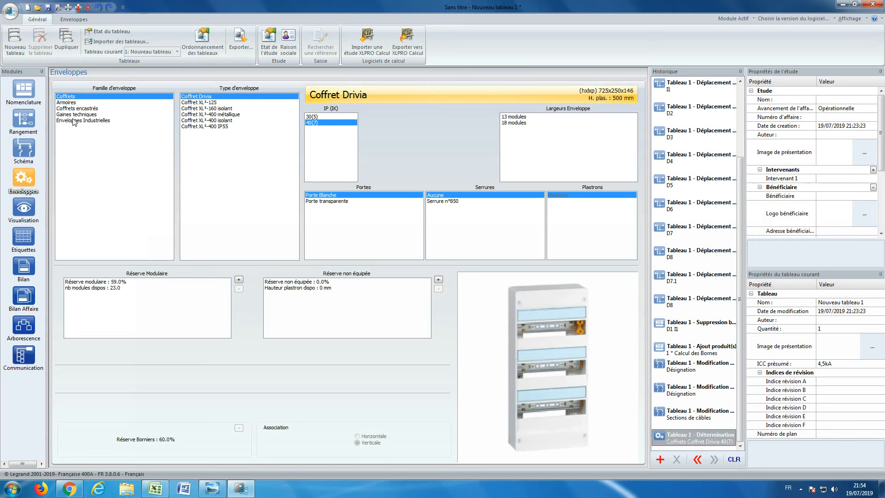
Try the enclosure families Armoires, Coffrets encastrés, Gaines techniques and Enveloppes Industrielles, returning to Coffrets encastrés.
{"action": "left_click", "coordinate": [72, 102]}
{"action": "left_click", "coordinate": [73, 109]}
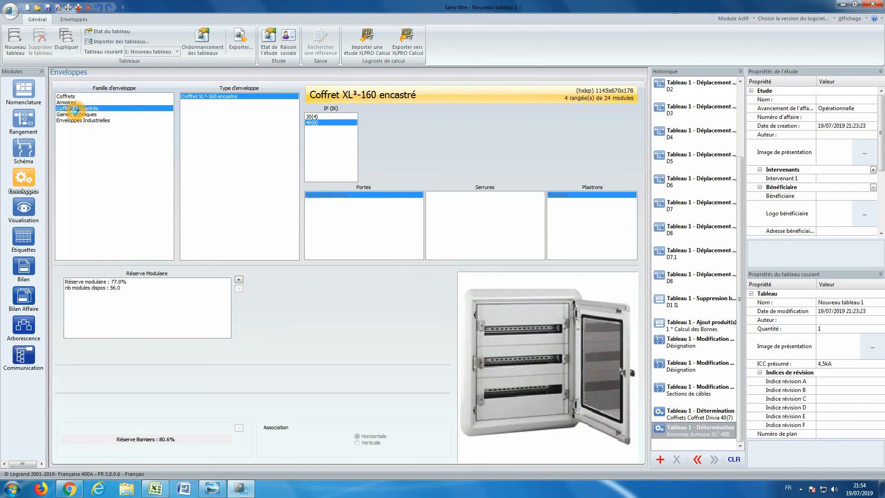
{"action": "left_click", "coordinate": [76, 114]}
{"action": "left_click", "coordinate": [74, 120]}
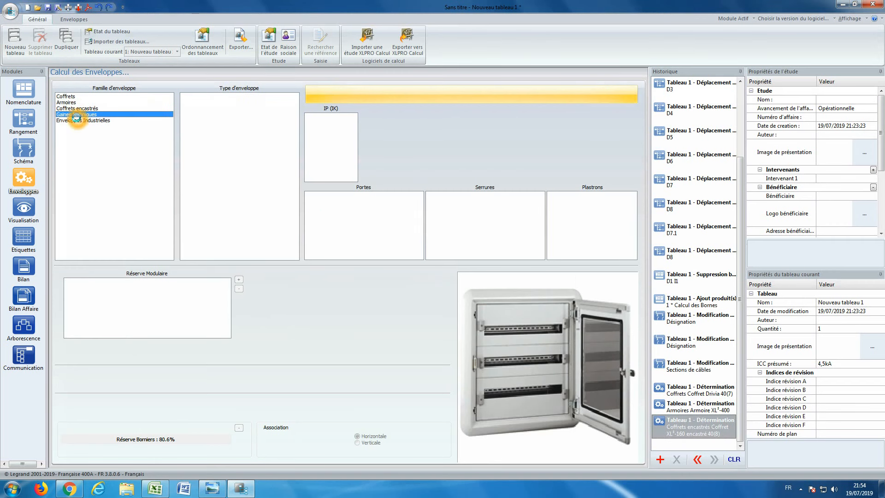
{"action": "left_click", "coordinate": [73, 109]}
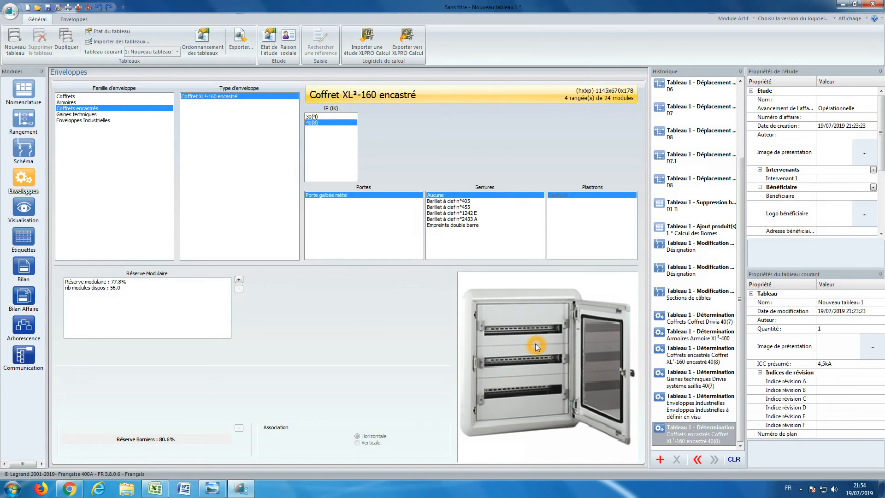
Choose a Coffret Drivia from the Coffrets family with IP (IK) 40(7) and a width of 13 modules, and check its modular reserve.
{"action": "left_click", "coordinate": [69, 96]}
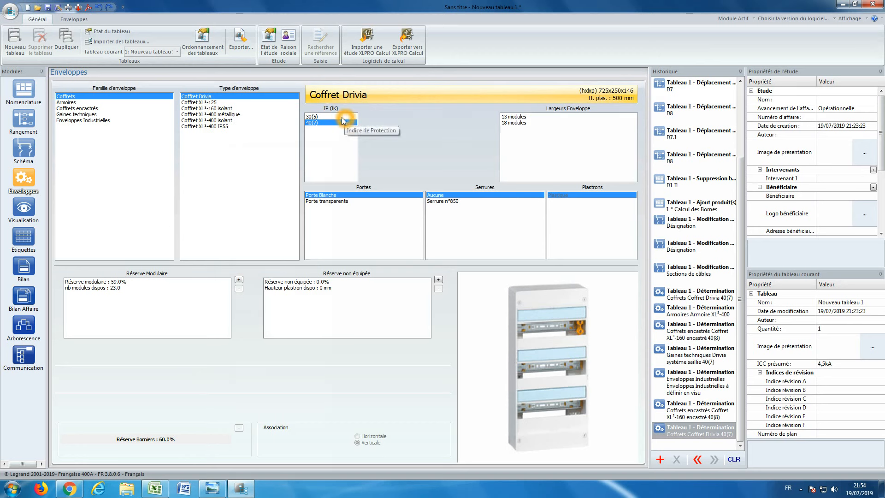
{"action": "left_click", "coordinate": [319, 124]}
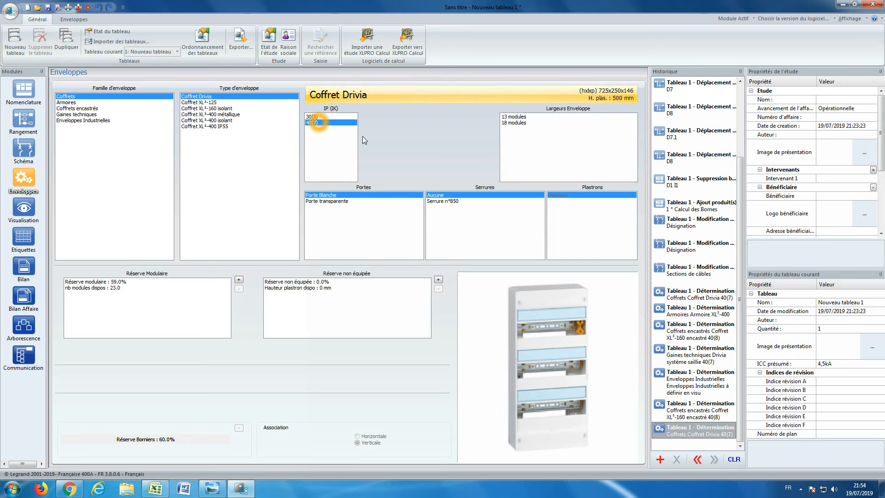
{"action": "left_click", "coordinate": [513, 116]}
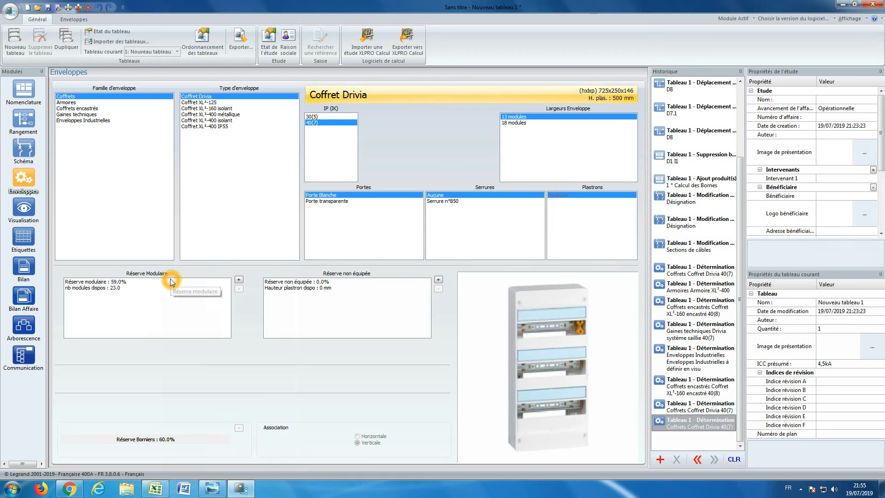
{"action": "left_click", "coordinate": [122, 289]}
{"action": "left_click", "coordinate": [119, 290]}
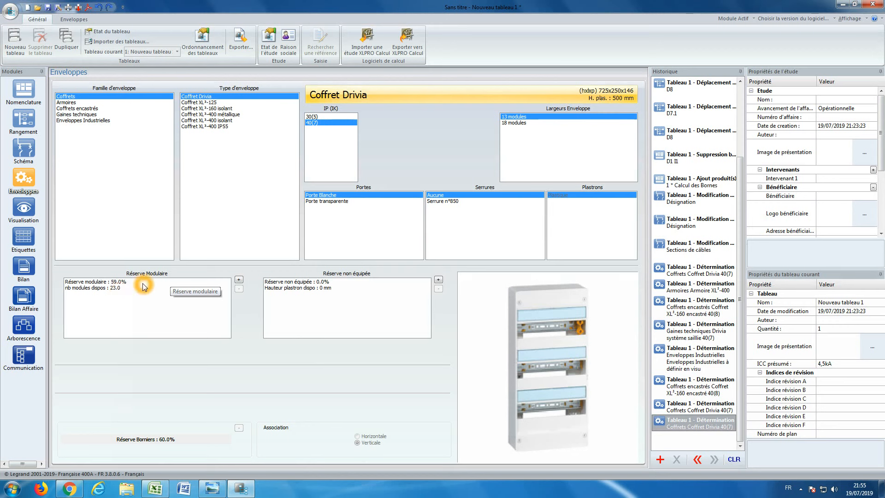
{"action": "left_click", "coordinate": [131, 299]}
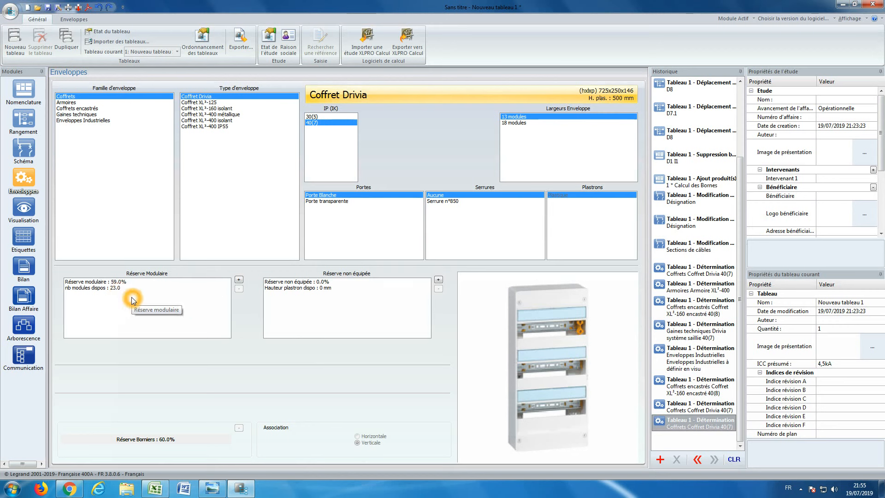
{"action": "left_click", "coordinate": [141, 289]}
{"action": "left_click", "coordinate": [138, 289]}
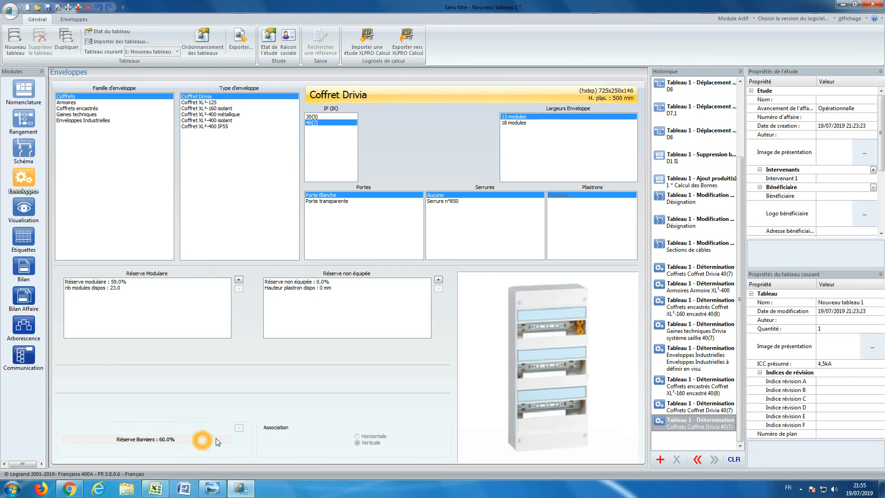
Open the Visualisation module and examine the enclosure's front view at the Fond, Chassis, Appareil, Plastron and Porte levels.
{"action": "left_click", "coordinate": [31, 213]}
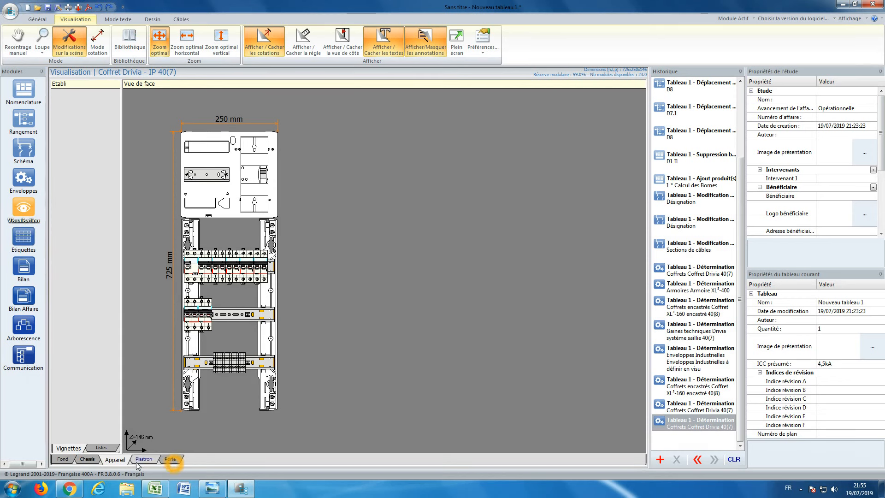
{"action": "left_click", "coordinate": [69, 461]}
{"action": "left_click", "coordinate": [85, 460]}
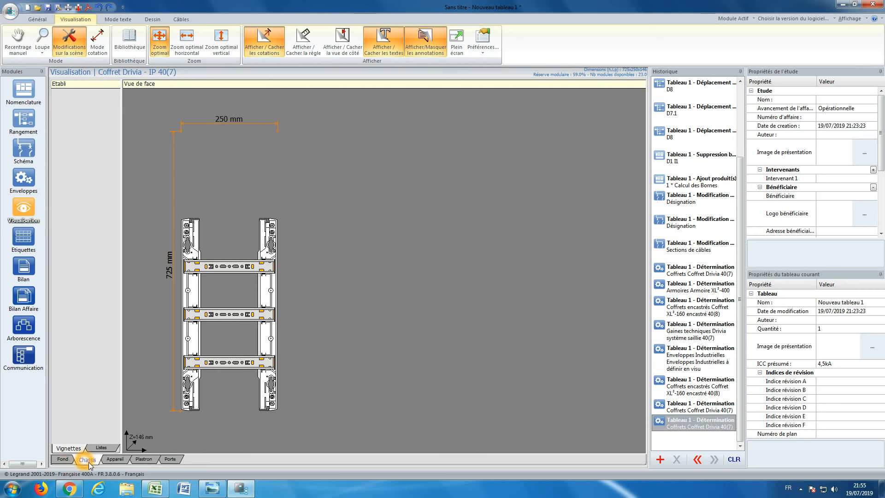
{"action": "left_click", "coordinate": [113, 460]}
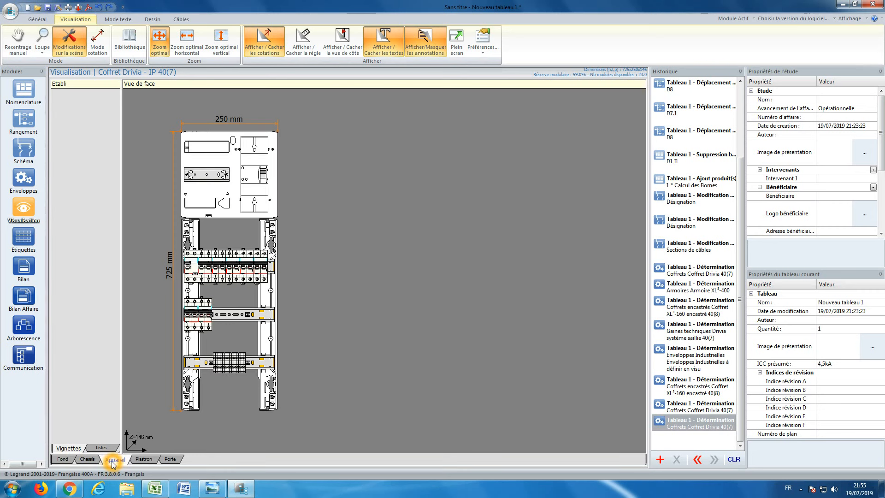
{"action": "left_click", "coordinate": [139, 460]}
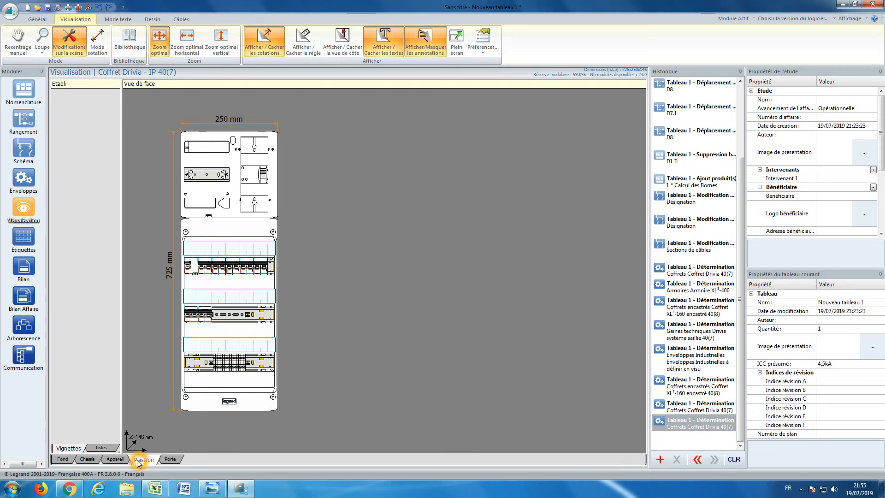
{"action": "left_click", "coordinate": [169, 460]}
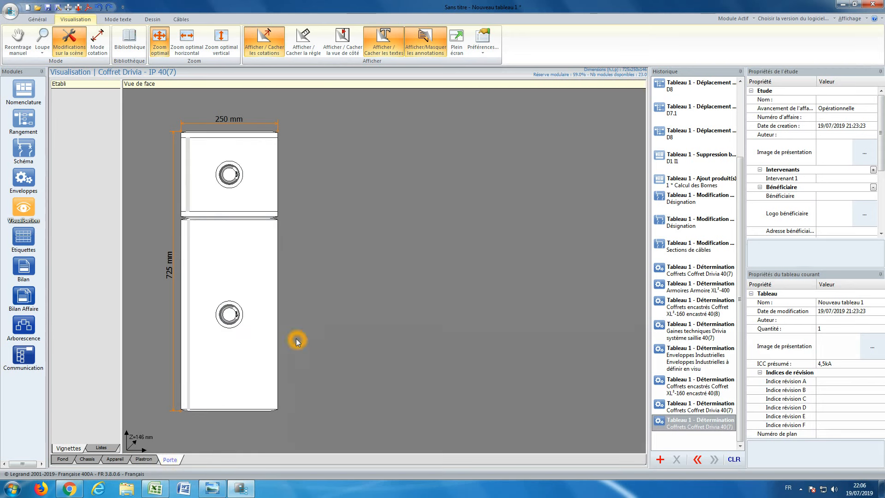
{"action": "left_click", "coordinate": [143, 460]}
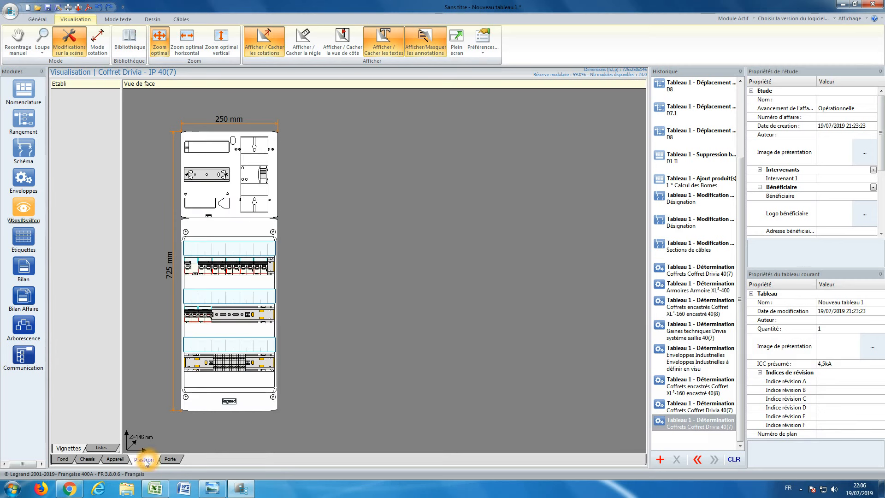
{"action": "left_click", "coordinate": [116, 460]}
{"action": "left_click", "coordinate": [144, 459]}
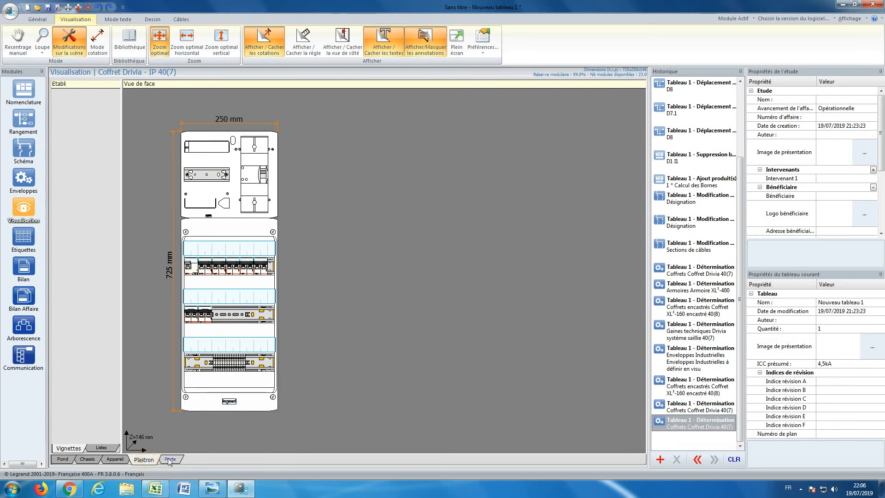
{"action": "left_click", "coordinate": [170, 459]}
{"action": "left_click", "coordinate": [133, 385]}
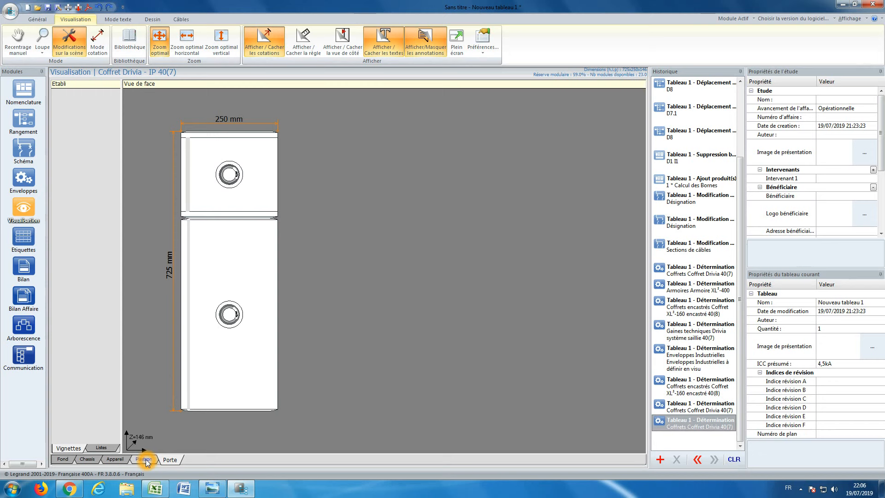
Open Traitement de dossier and add Schéma to the chosen prints.
{"action": "left_click", "coordinate": [12, 16]}
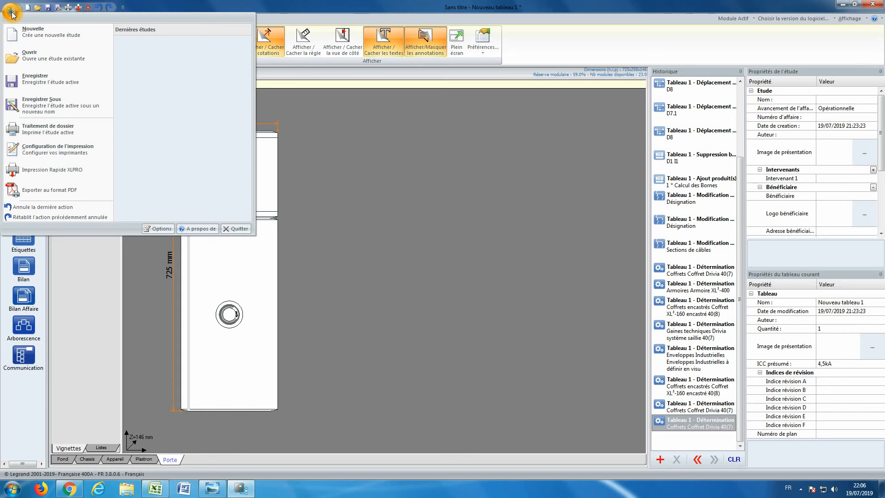
{"action": "left_click", "coordinate": [59, 172]}
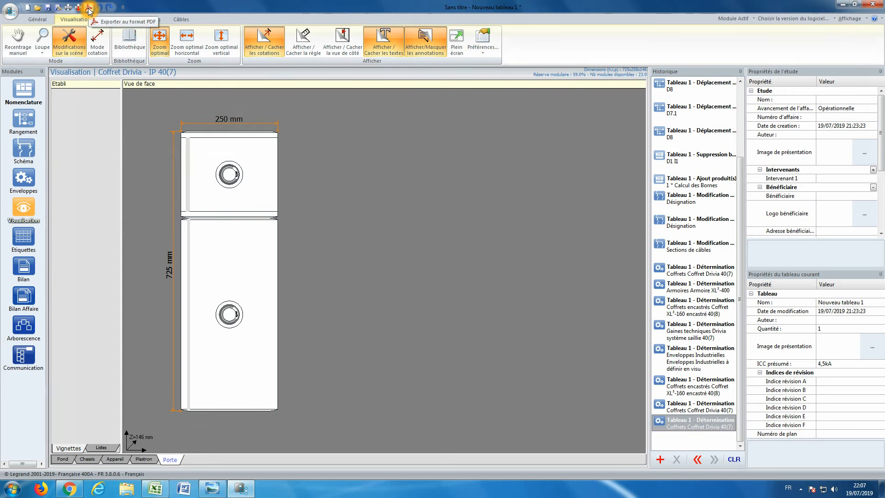
{"action": "left_click", "coordinate": [10, 10]}
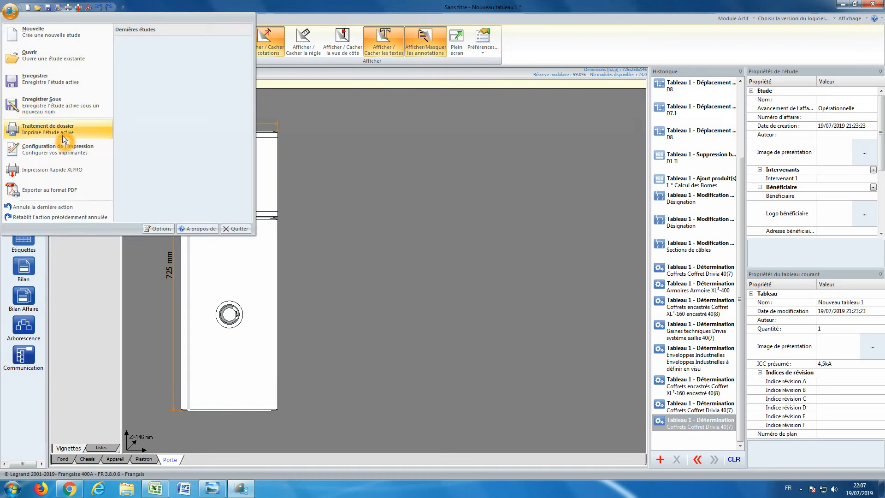
{"action": "left_click", "coordinate": [62, 129]}
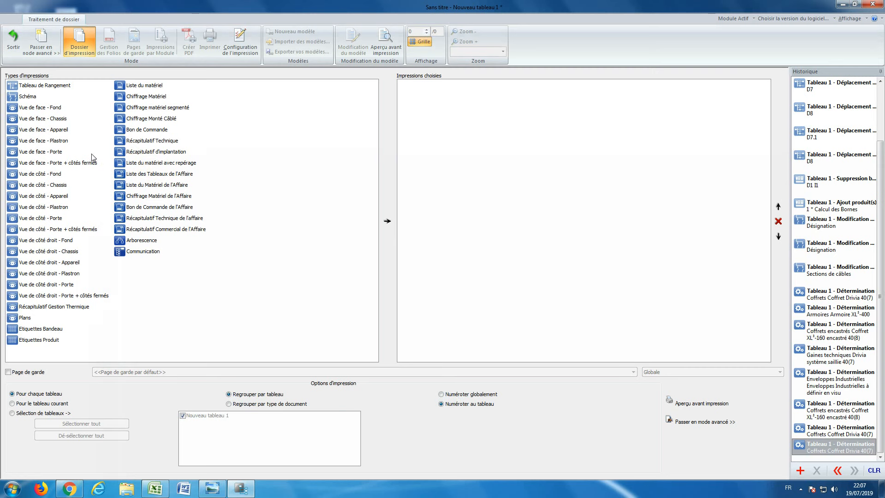
{"action": "left_click", "coordinate": [34, 96]}
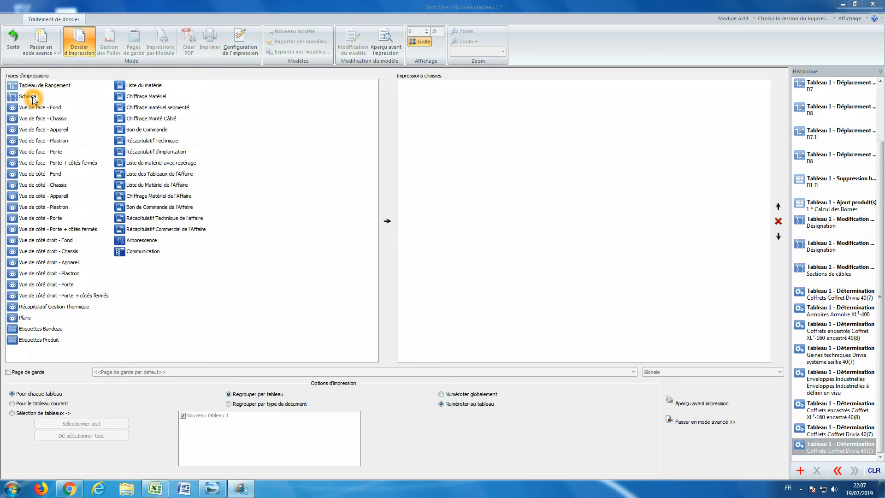
{"action": "left_click", "coordinate": [387, 223]}
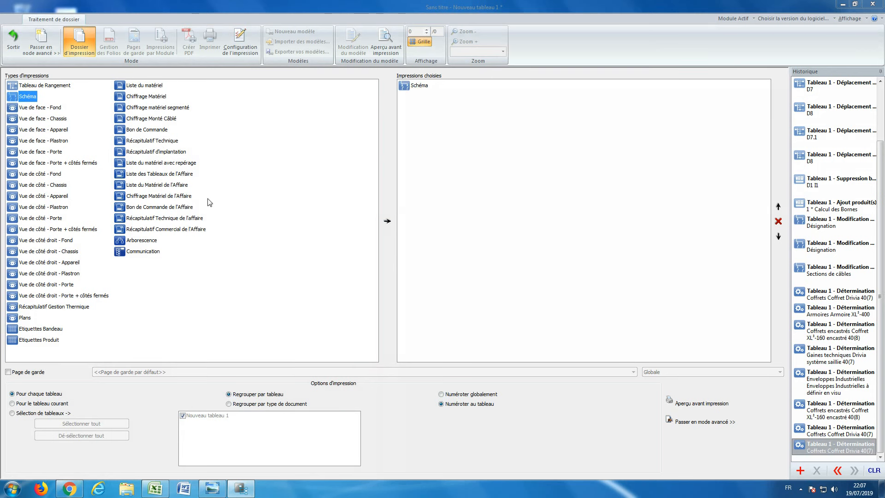
Add the Vue de face prints for Fond, Chassis, Appareil, Plastron and Porte to the chosen prints.
{"action": "left_click", "coordinate": [44, 112]}
{"action": "left_click", "coordinate": [49, 110]}
{"action": "left_click", "coordinate": [54, 121]}
{"action": "left_click", "coordinate": [51, 121]}
{"action": "left_click_drag", "start_coordinate": [50, 113], "coordinate": [45, 140]}
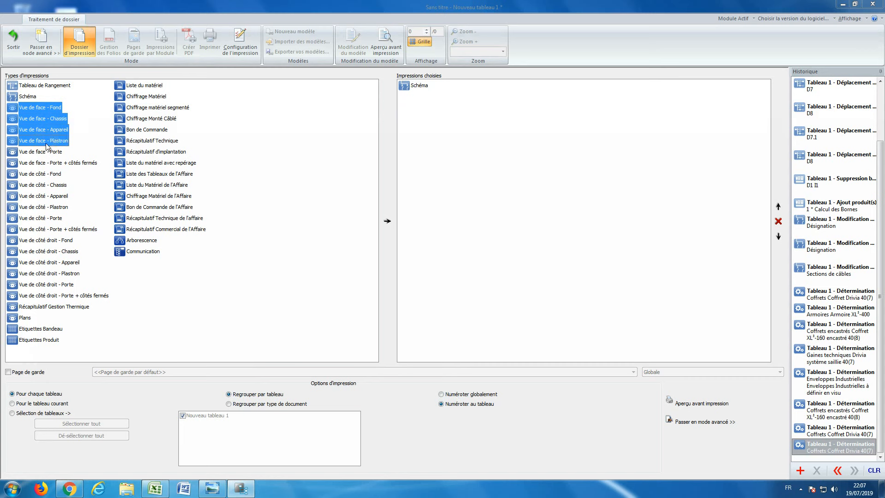
{"action": "left_click", "coordinate": [46, 151], "text": "shift"}
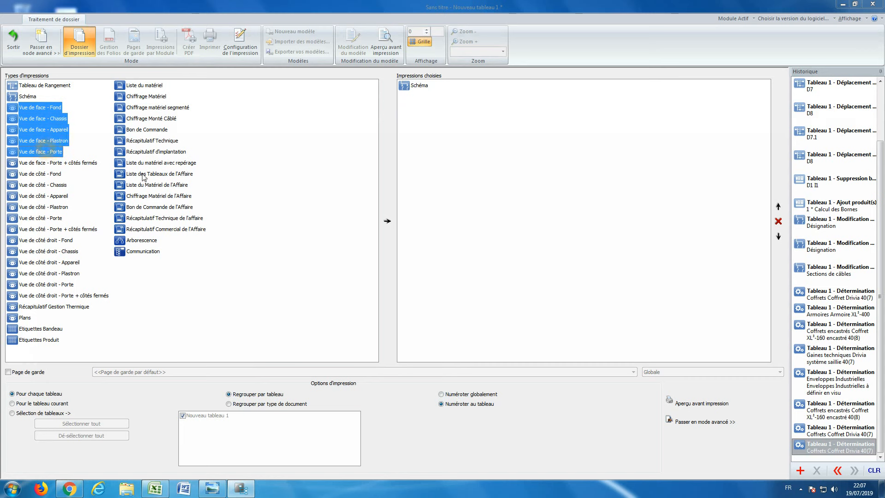
{"action": "left_click", "coordinate": [387, 221]}
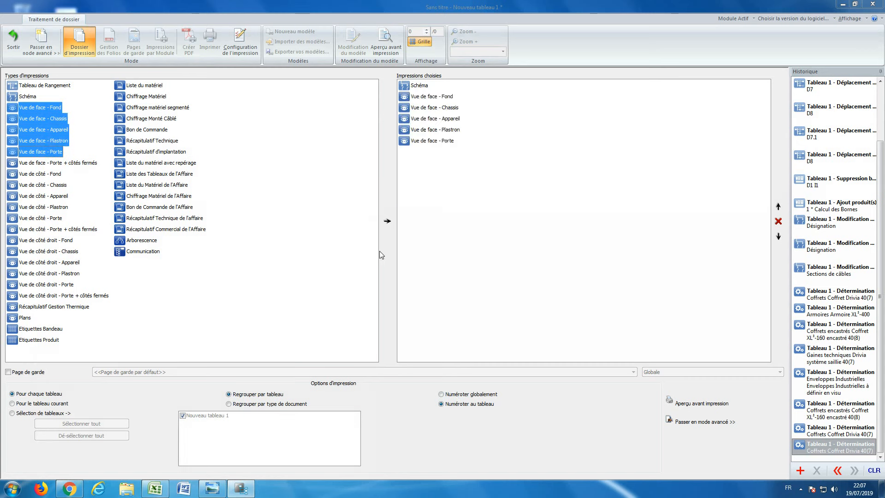
Add Liste du matériel to the chosen prints.
{"action": "left_click", "coordinate": [84, 314]}
{"action": "left_click", "coordinate": [157, 85]}
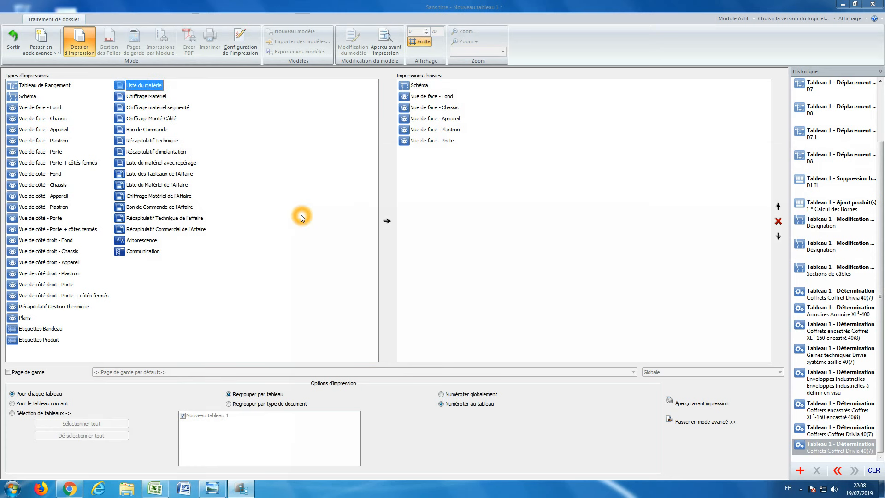
{"action": "left_click", "coordinate": [387, 221]}
Open the print preview of the dossier and examine its pages, from the schematic through the enclosure front views to the Liste du matériel.
{"action": "left_click", "coordinate": [695, 405]}
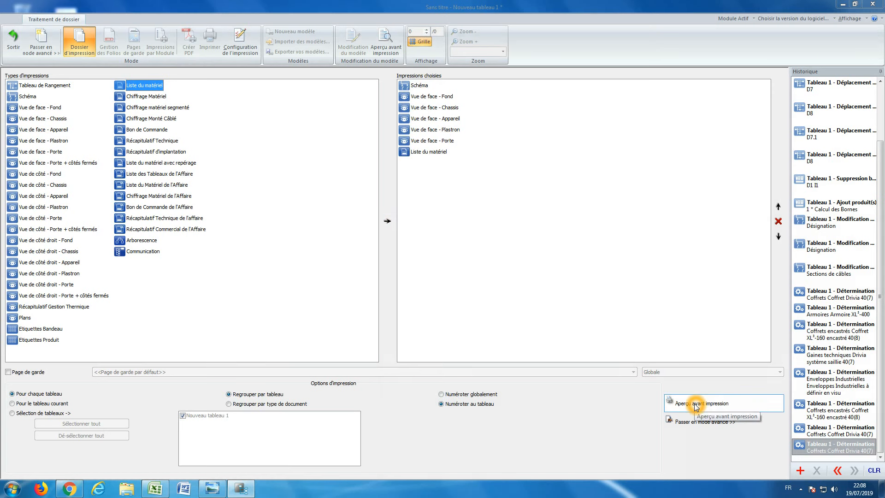
{"action": "left_click", "coordinate": [691, 405]}
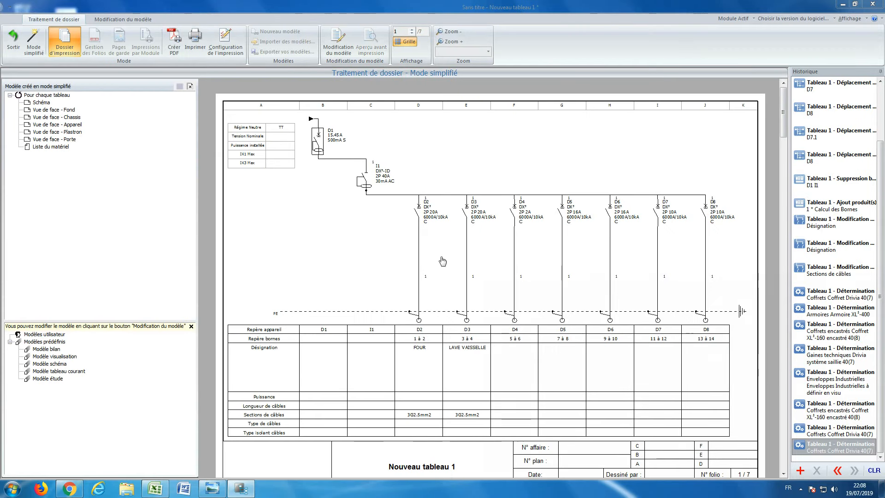
{"action": "left_click", "coordinate": [463, 281]}
{"action": "left_click", "coordinate": [505, 252]}
{"action": "scroll", "coordinate": [495, 258], "scroll_direction": "down", "scroll_amount": 3}
{"action": "scroll", "coordinate": [494, 258], "scroll_direction": "down", "scroll_amount": 9}
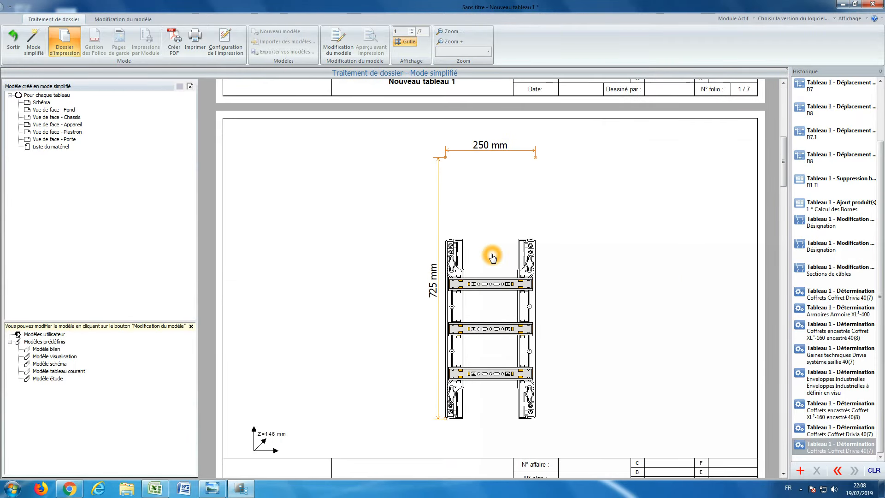
{"action": "scroll", "coordinate": [492, 257], "scroll_direction": "down", "scroll_amount": 15}
{"action": "scroll", "coordinate": [490, 256], "scroll_direction": "down", "scroll_amount": 15}
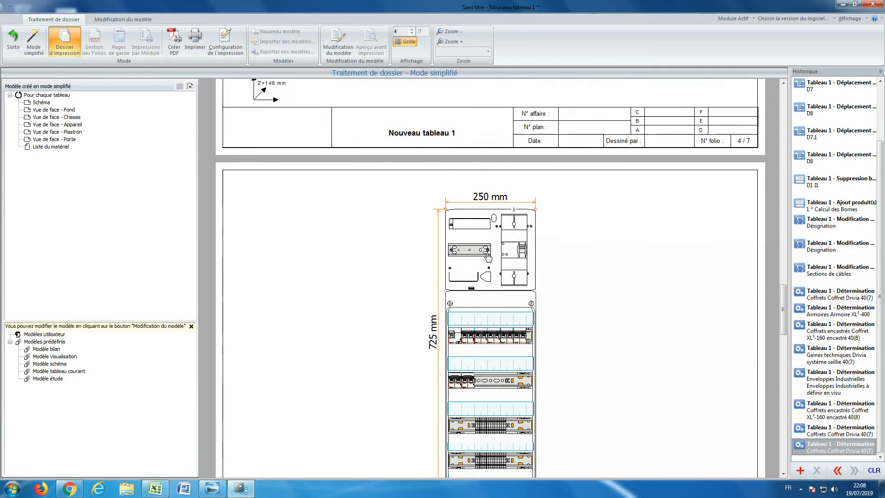
{"action": "scroll", "coordinate": [488, 257], "scroll_direction": "down", "scroll_amount": 3}
{"action": "scroll", "coordinate": [489, 256], "scroll_direction": "down", "scroll_amount": 11}
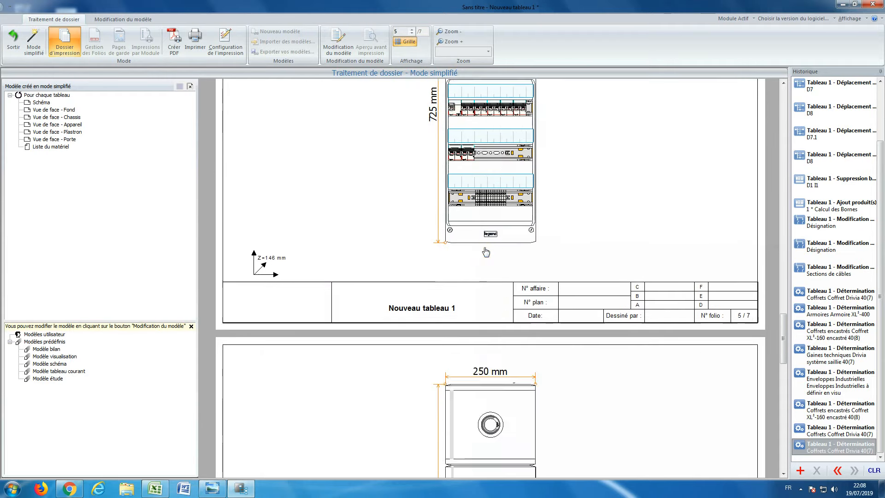
{"action": "scroll", "coordinate": [486, 251], "scroll_direction": "down", "scroll_amount": 10}
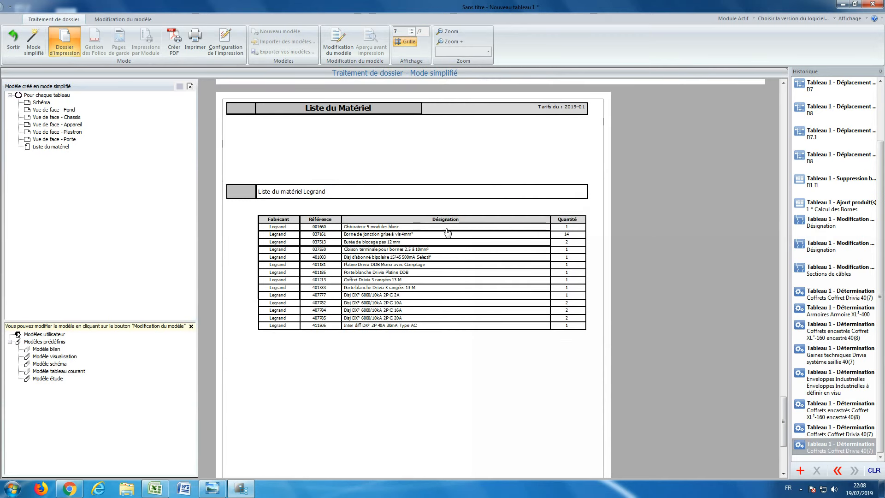
{"action": "scroll", "coordinate": [385, 307], "scroll_direction": "up", "scroll_amount": 5}
{"action": "scroll", "coordinate": [385, 306], "scroll_direction": "up", "scroll_amount": 20}
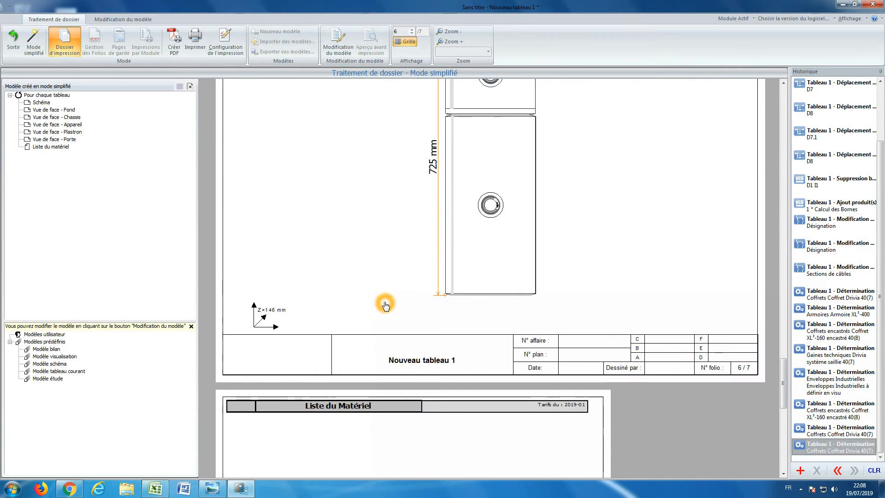
{"action": "scroll", "coordinate": [390, 303], "scroll_direction": "up", "scroll_amount": 20}
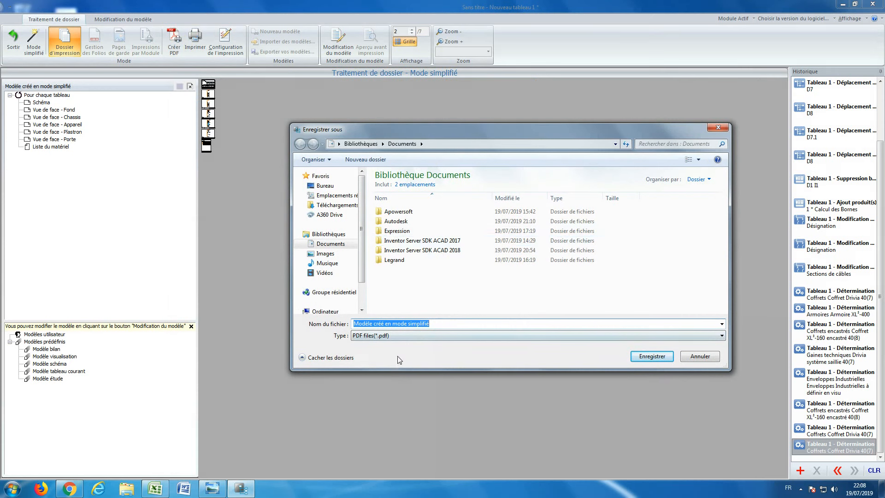
Export the dossier as a PDF named "video 1 legrand" in the Documents library.
{"action": "left_click", "coordinate": [436, 323]}
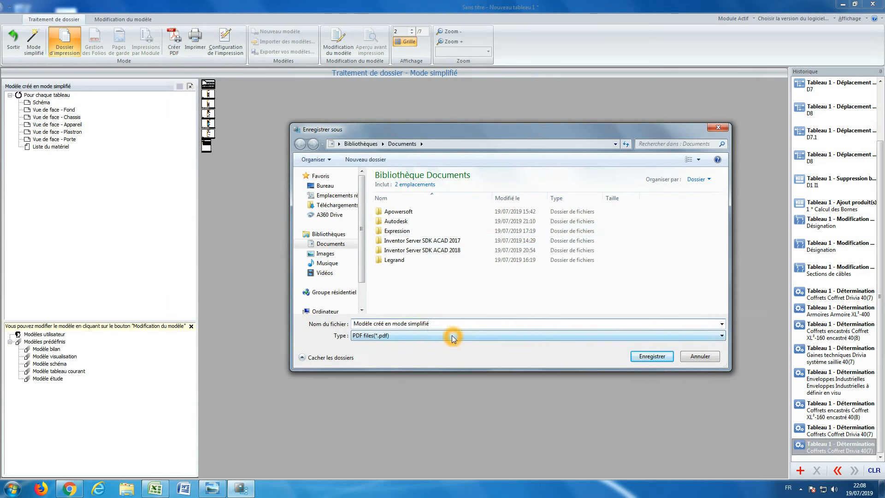
{"action": "type", "text": "video 1 legrand"}
{"action": "left_click", "coordinate": [641, 356]}
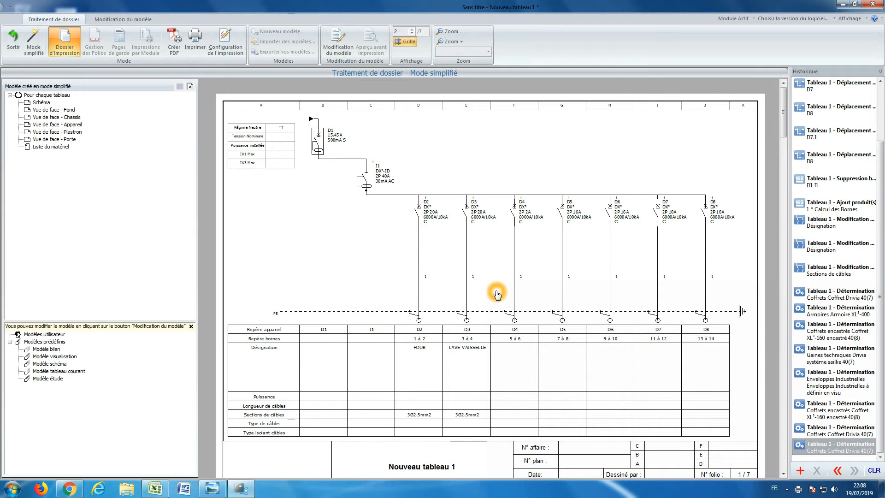
Review the previewed front views up to the Appareil page, and return to the schematic on the first page.
{"action": "scroll", "coordinate": [497, 294], "scroll_direction": "down", "scroll_amount": 15}
{"action": "scroll", "coordinate": [502, 274], "scroll_direction": "down", "scroll_amount": 8}
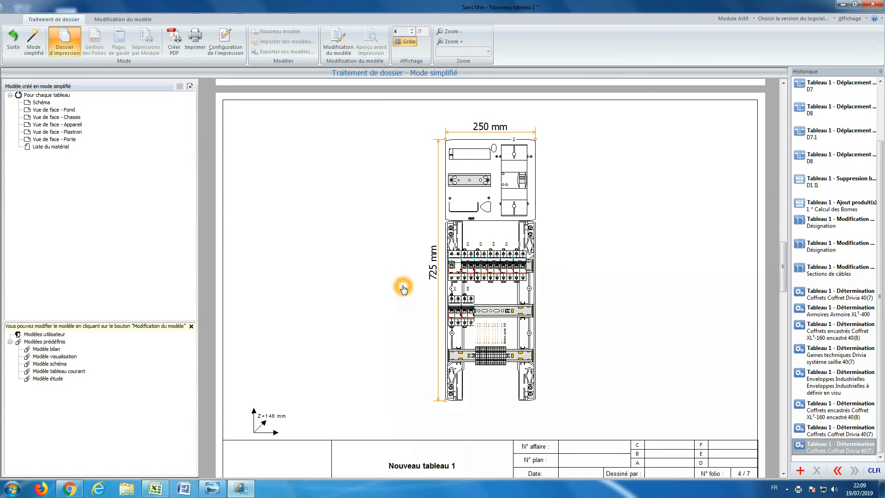
{"action": "scroll", "coordinate": [384, 272], "scroll_direction": "up", "scroll_amount": 2}
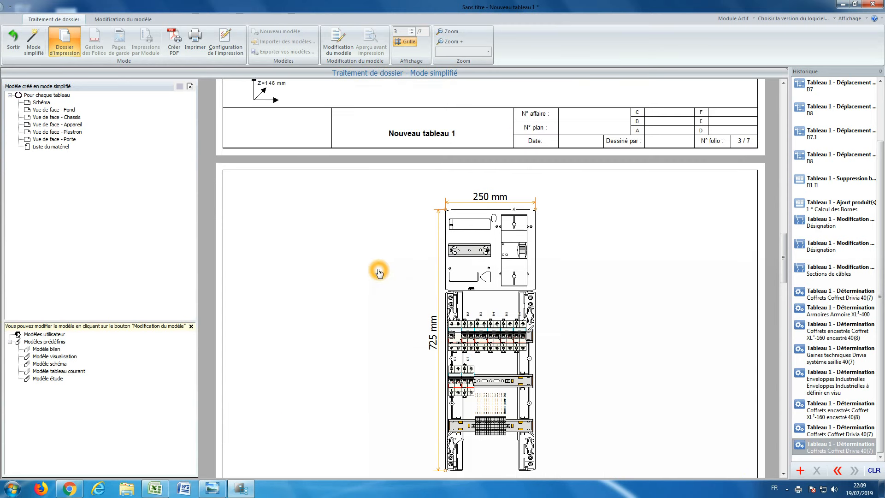
{"action": "scroll", "coordinate": [379, 273], "scroll_direction": "up", "scroll_amount": 10}
{"action": "scroll", "coordinate": [379, 278], "scroll_direction": "up", "scroll_amount": 10}
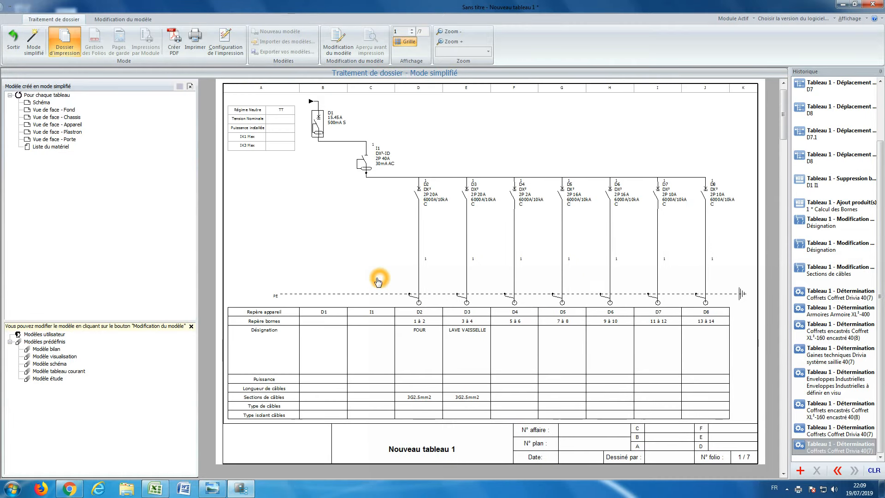
{"action": "scroll", "coordinate": [387, 254], "scroll_direction": "up", "scroll_amount": 1}
{"action": "left_click", "coordinate": [402, 258]}
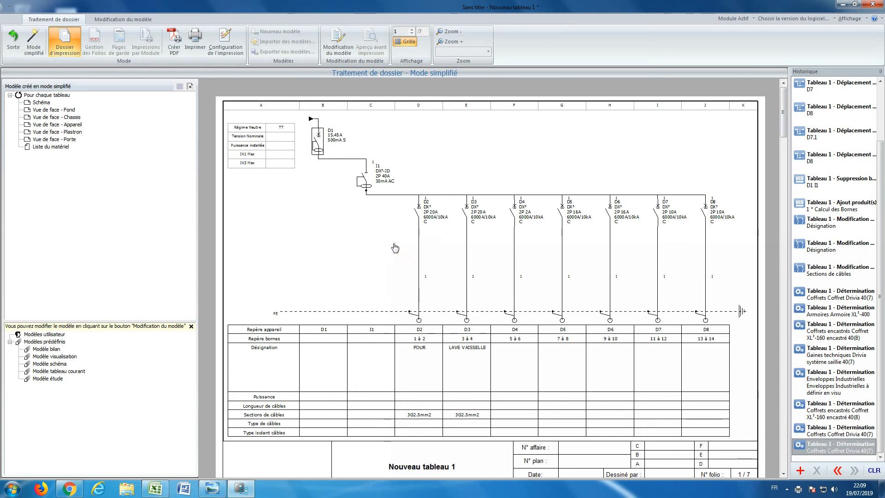
{"action": "left_click", "coordinate": [329, 231]}
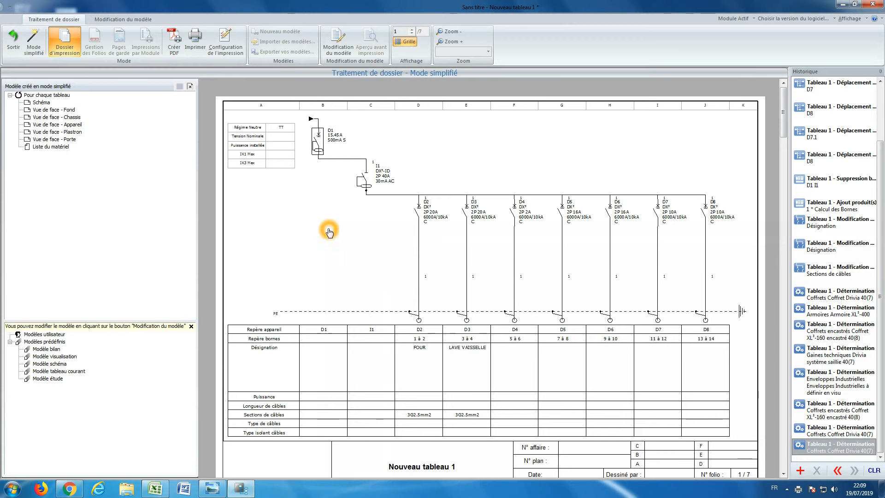